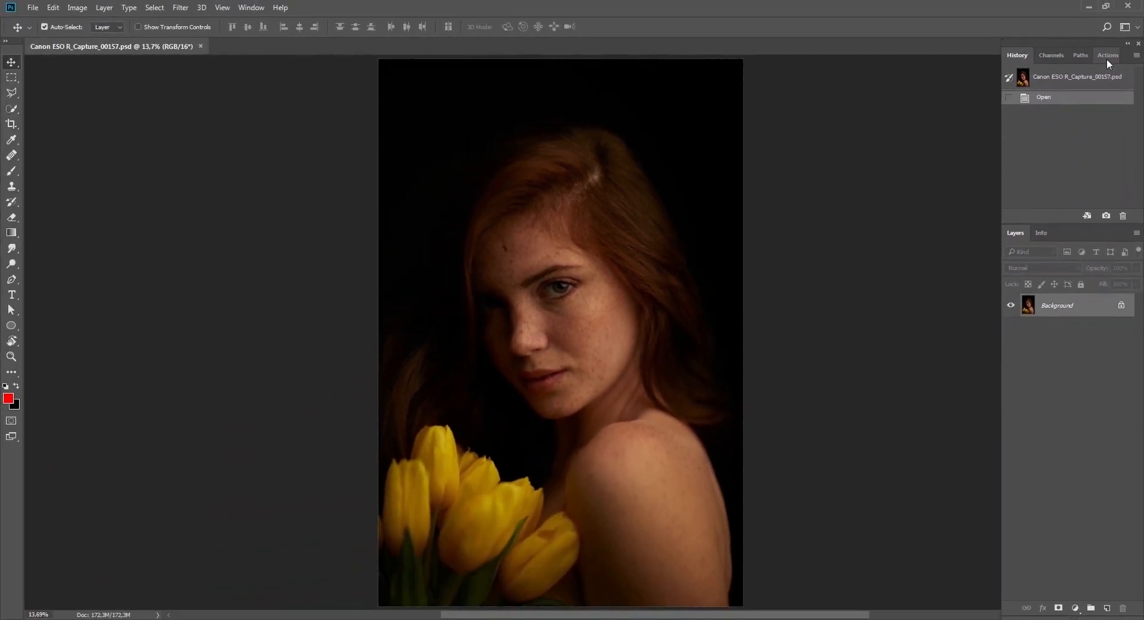
Step: Examine the portrait up close, covering the face, the tulips and the shoulder for flaws such as stray hairs
left_click_drag(1000, 135, 1039, 143)
key("z")
left_click(590, 335)
left_click_drag(622, 441, 643, 459)
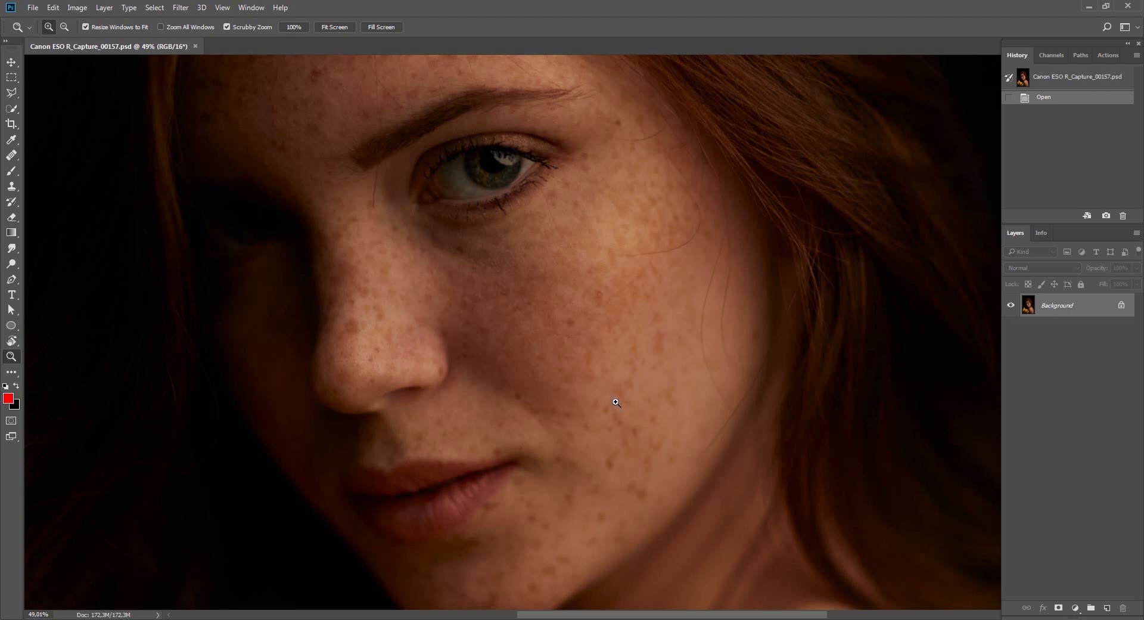
key("v")
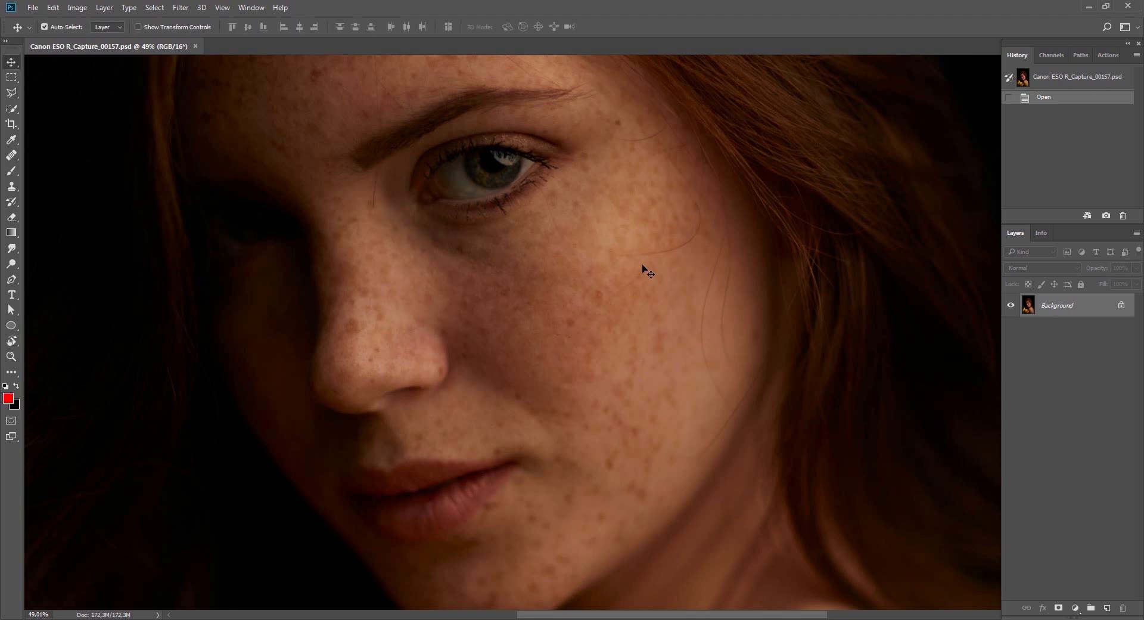
left_click_drag(613, 240, 624, 113)
left_click_drag(644, 343, 750, 67)
left_click_drag(559, 379, 671, 99)
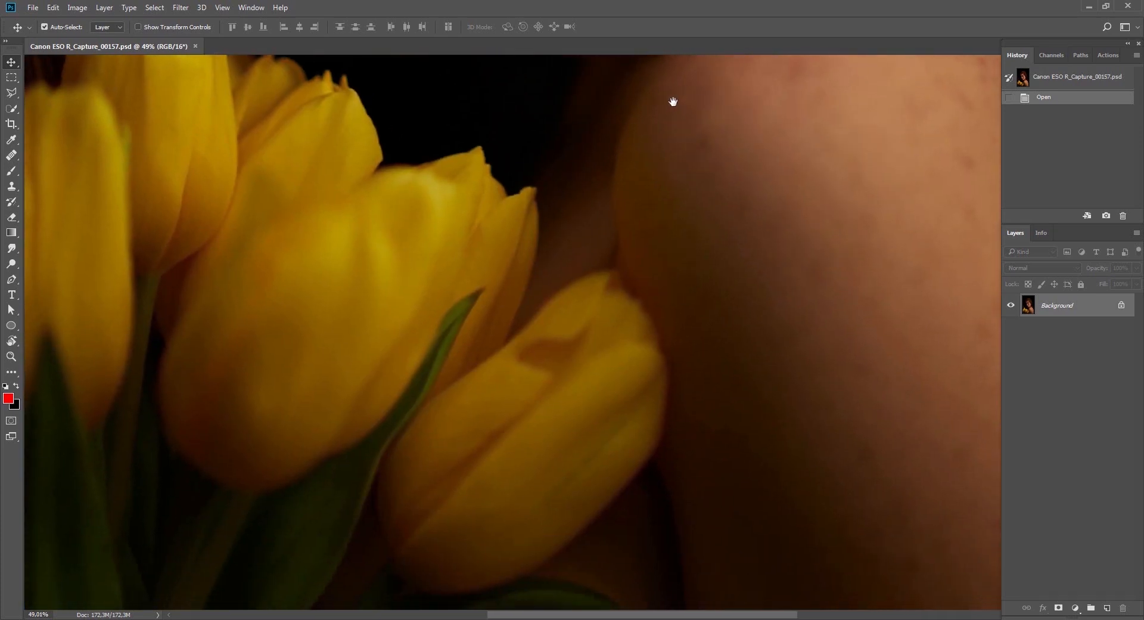
left_click_drag(471, 238, 454, 460)
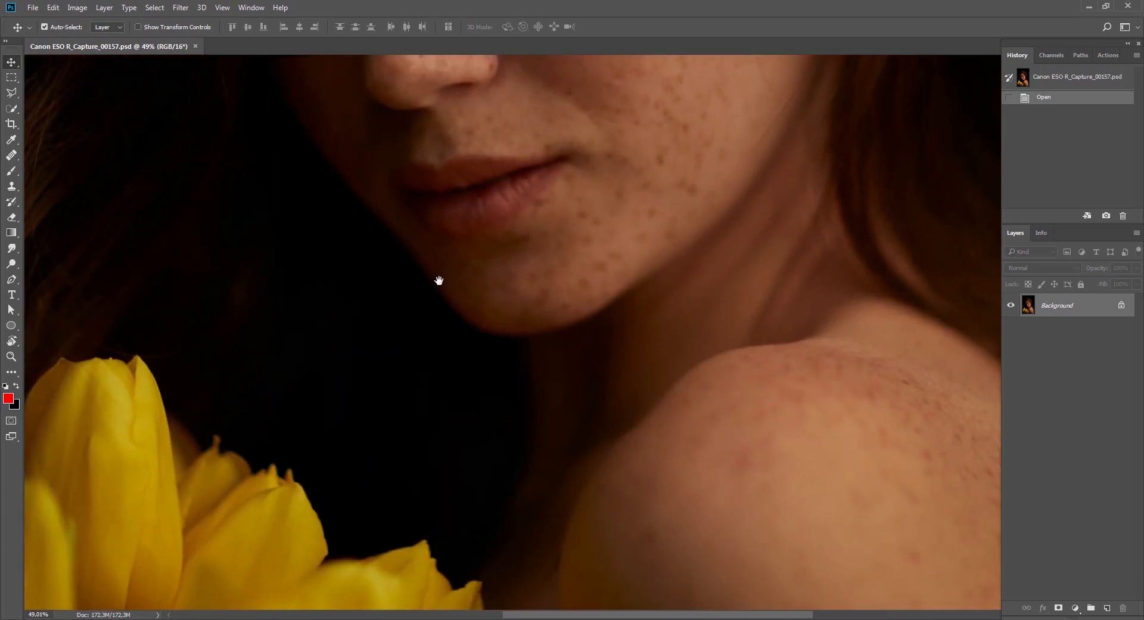
left_click_drag(434, 301, 470, 533)
left_click_drag(507, 262, 509, 299)
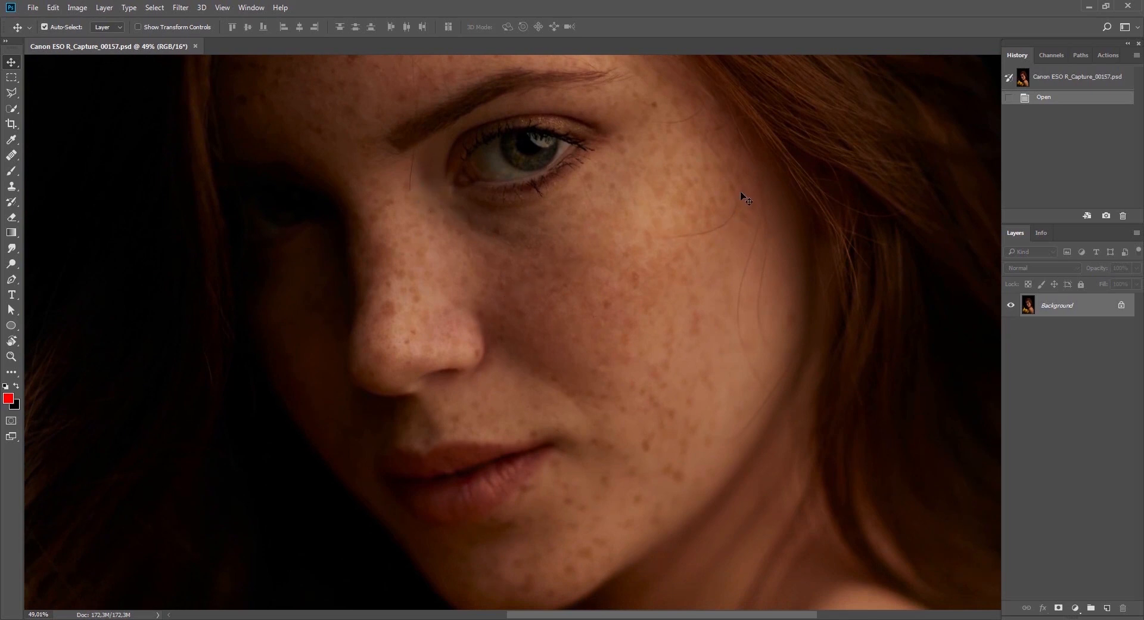
left_click_drag(667, 255, 608, 434)
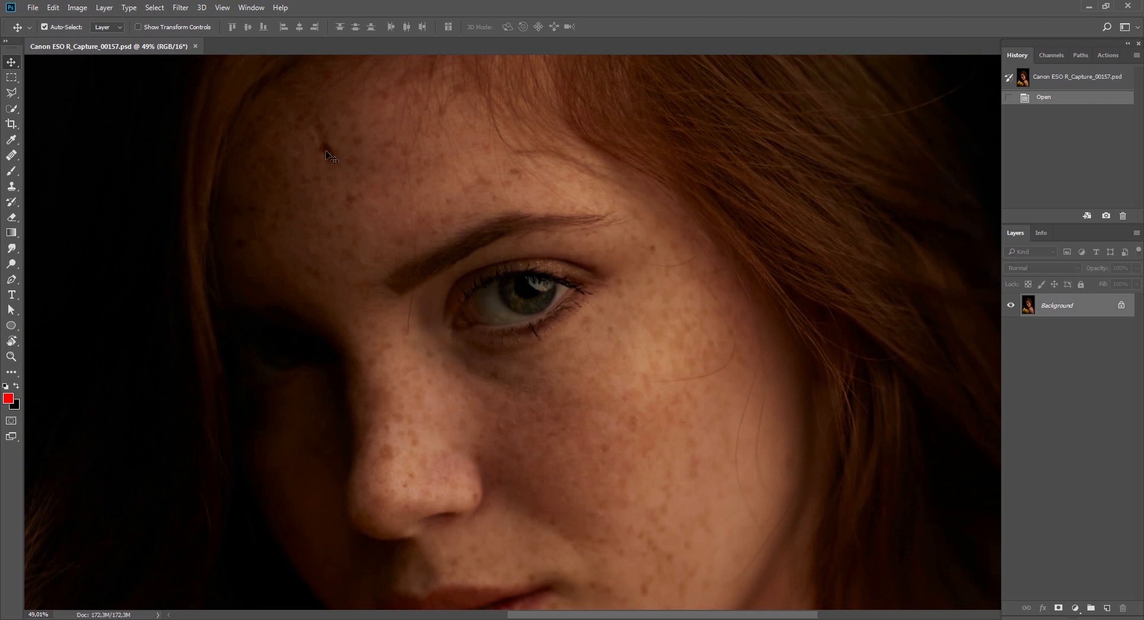
Step: Inspect the skin and stray hairs around the eye and cheek, and return to a view of the whole photo
key("z")
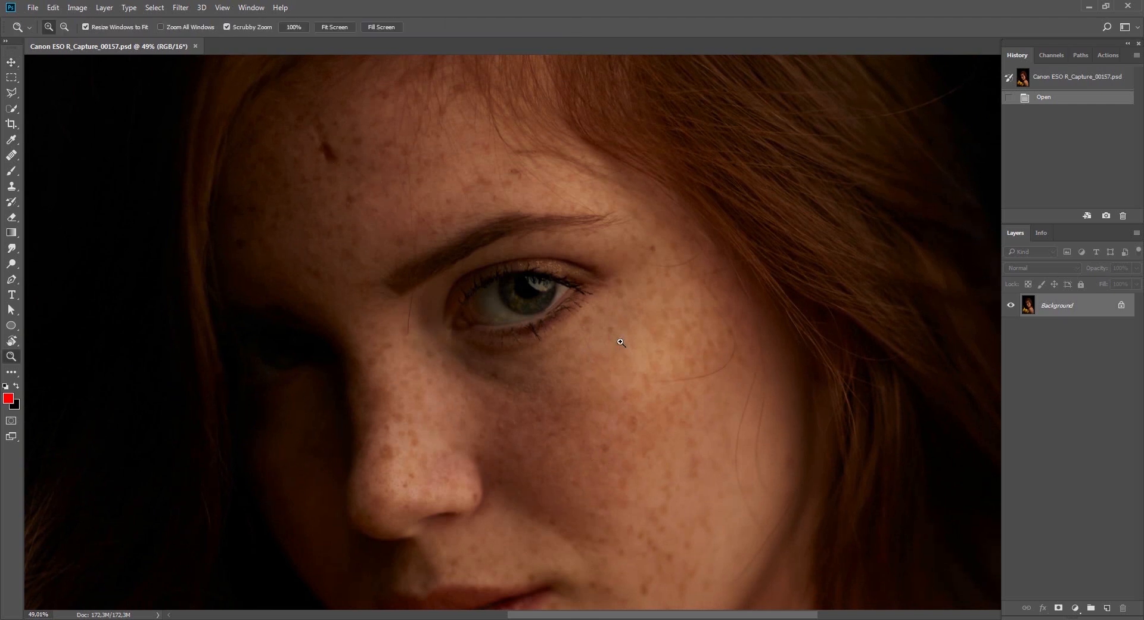
left_click_drag(620, 342, 549, 334)
left_click_drag(581, 368, 587, 343)
key("v")
key("z")
left_click_drag(571, 277, 590, 309)
key("ctrl+0")
key("v")
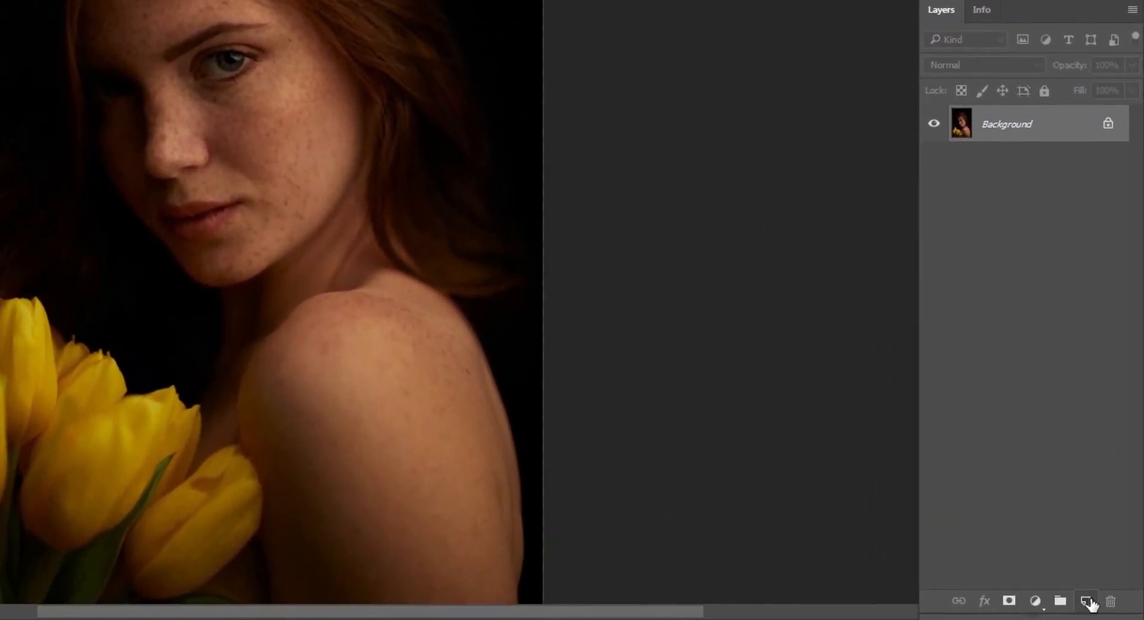
Step: Create a new empty layer above the Background and name it Corrections
left_click(1086, 601)
double_click(1009, 124)
type("Correct")
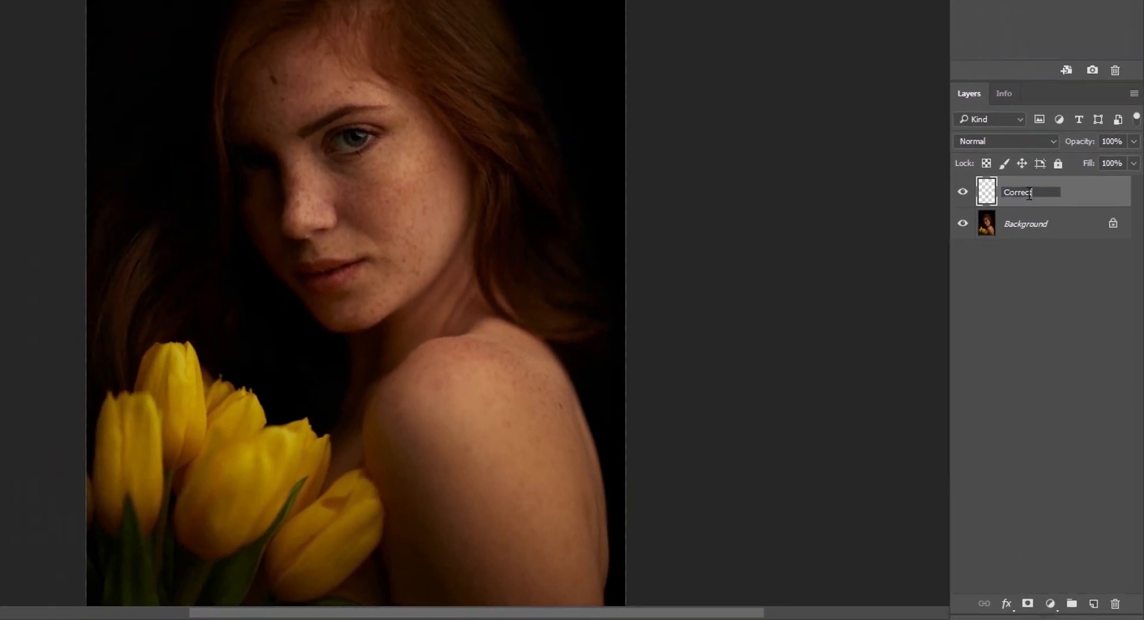
type("ions")
key("Return")
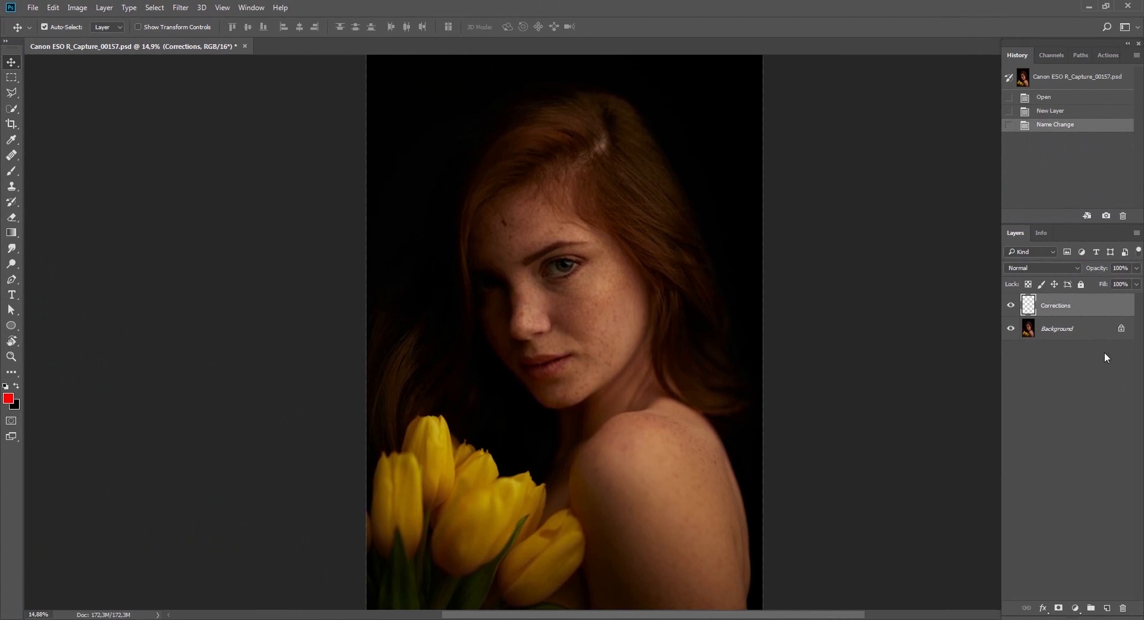
Step: Duplicate the Background layer to compare the document size, and delete the copy
left_click(1073, 335)
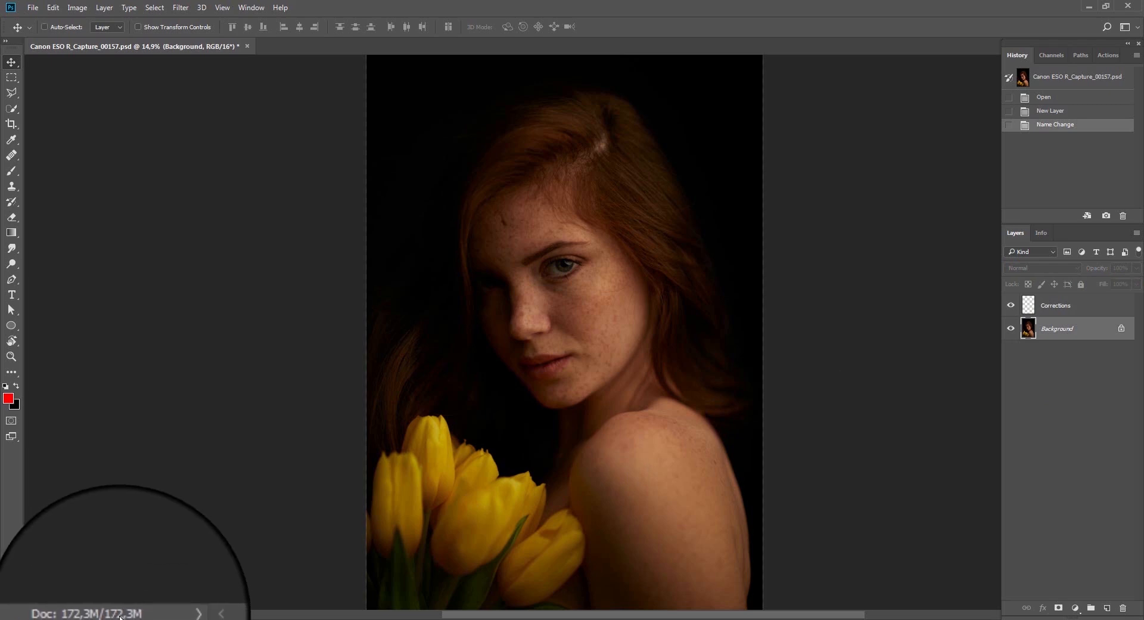
key("ctrl+j")
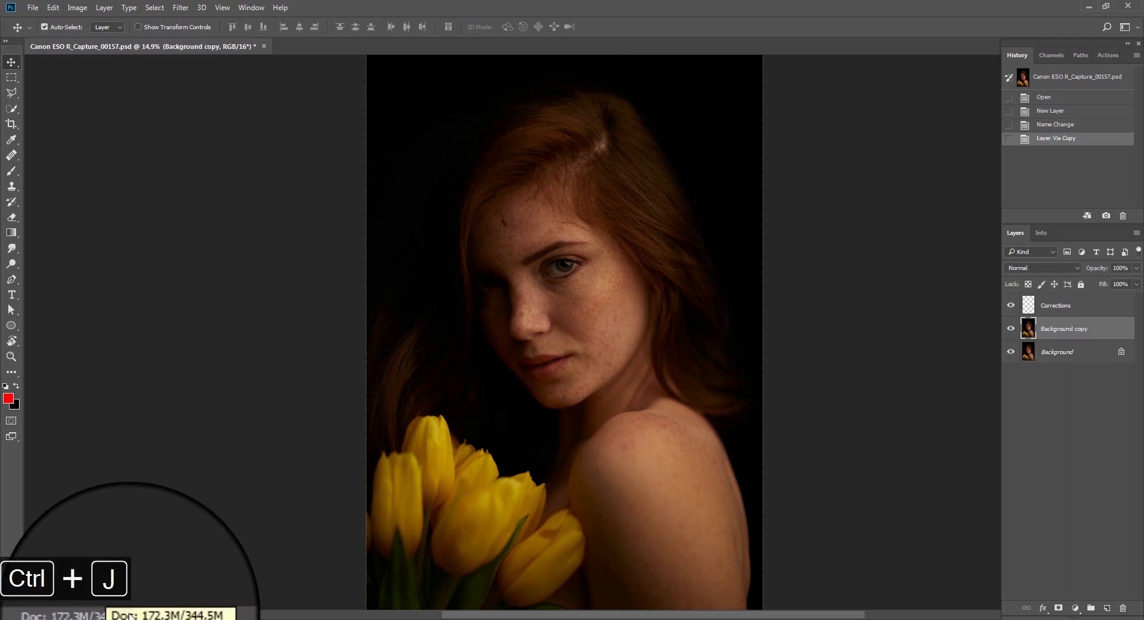
left_click_drag(1093, 331, 1123, 607)
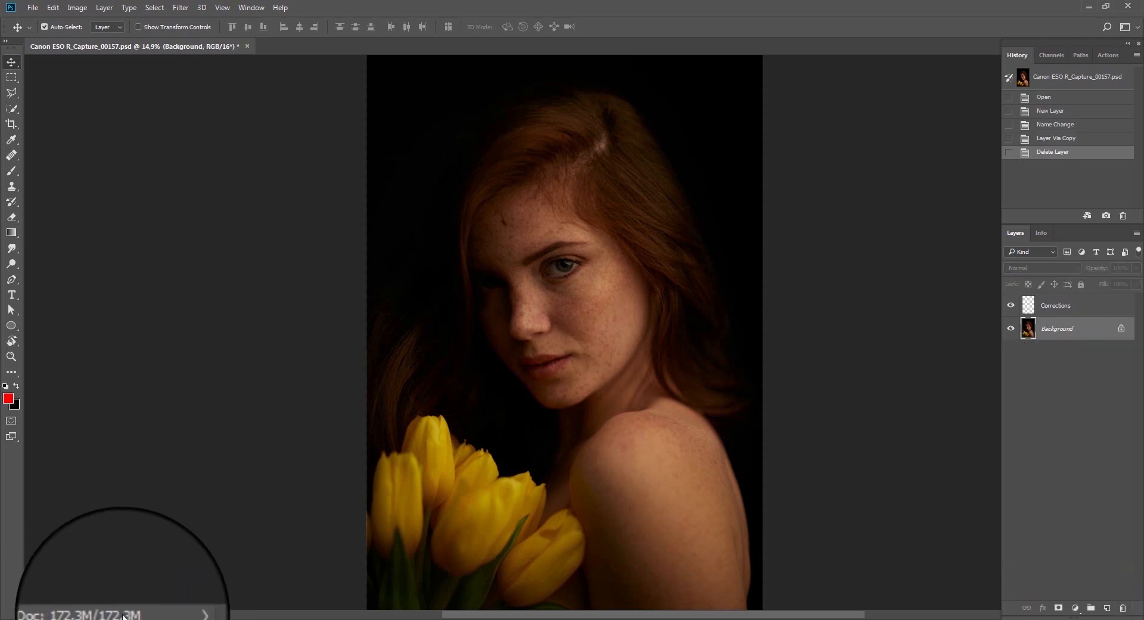
Step: Set the document status readout to show the Document Profile
left_click(158, 614)
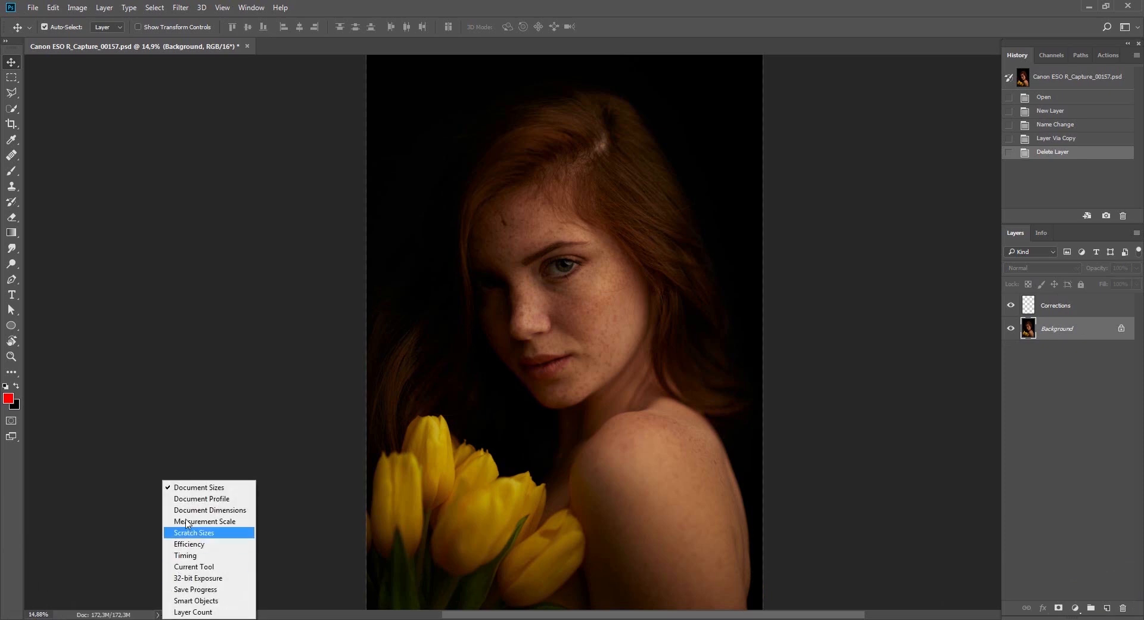
left_click(191, 501)
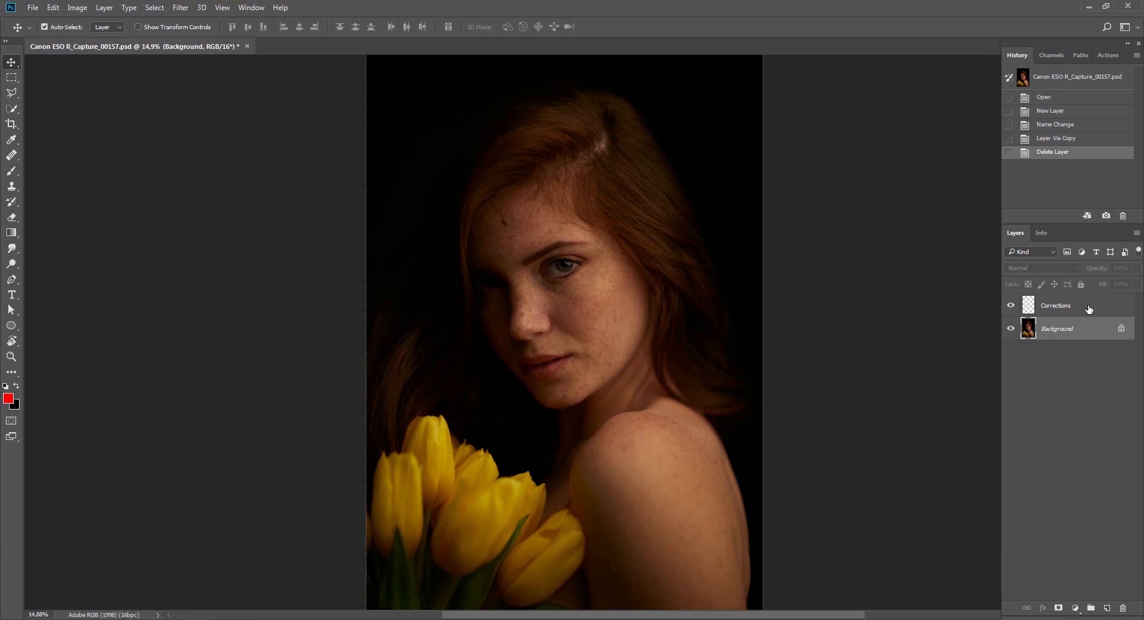
Step: Paint a red freehand brush stroke across the cheek on the Corrections layer and hide that layer
left_click(1085, 307)
key("z")
left_click_drag(569, 286, 616, 284)
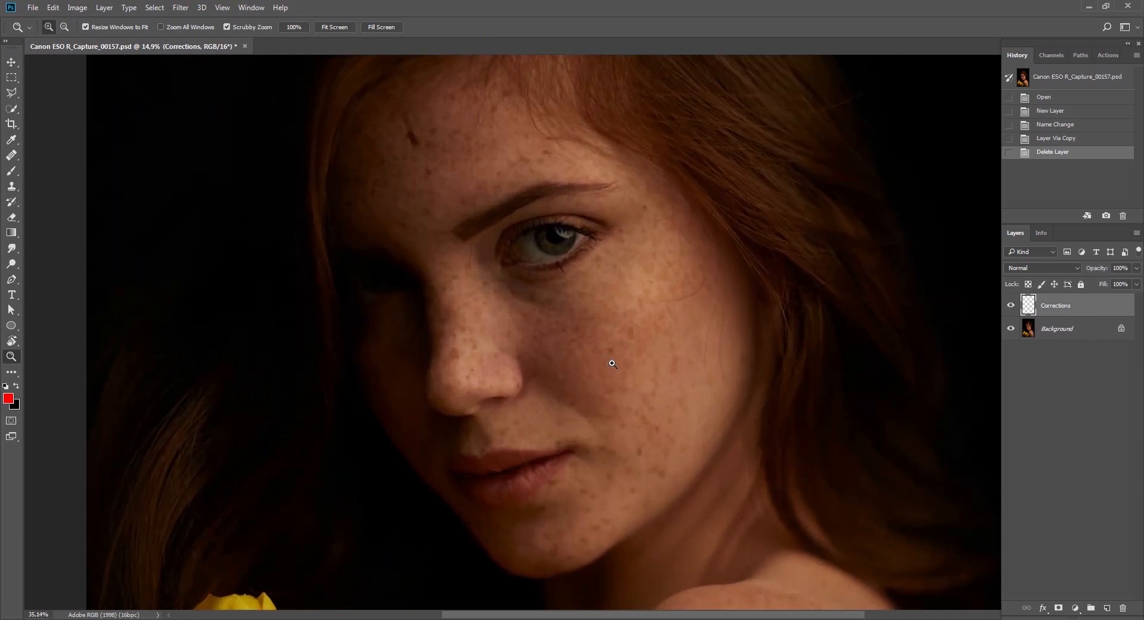
key("v")
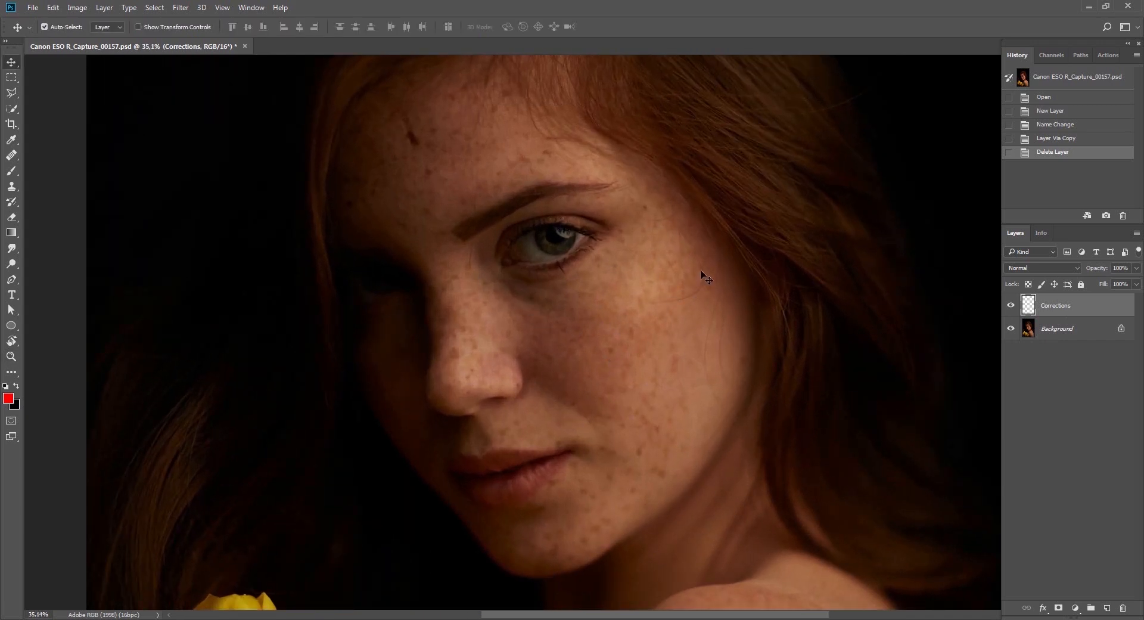
key("b")
mouse_move(709, 275)
left_mouse_down()
mouse_move(693, 293)
mouse_move(656, 302)
left_mouse_up()
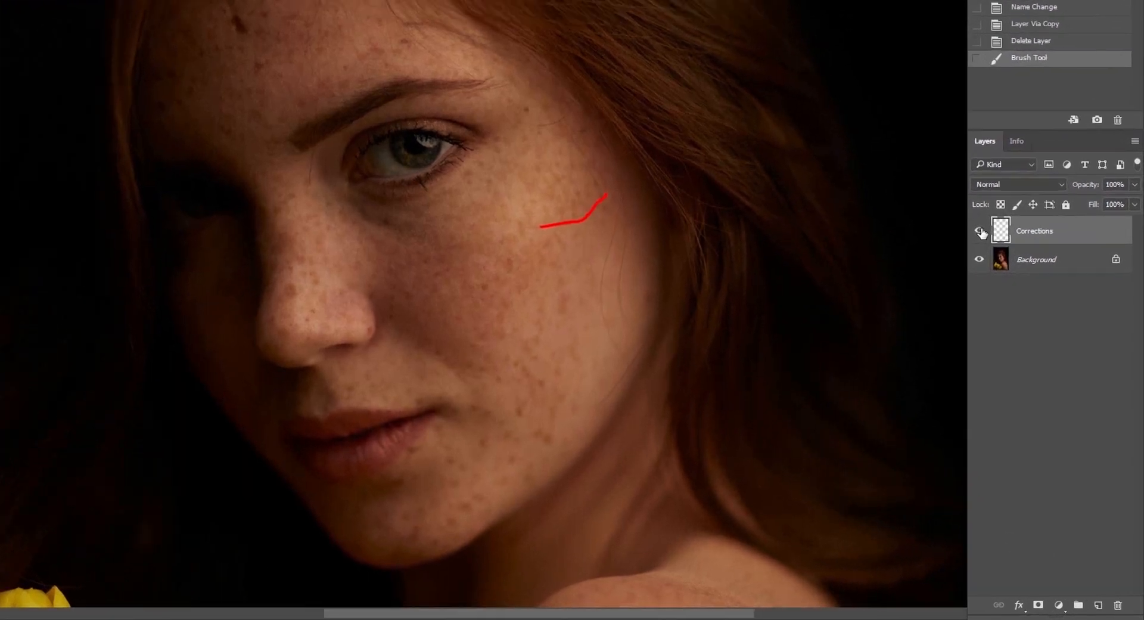
left_click(1011, 306)
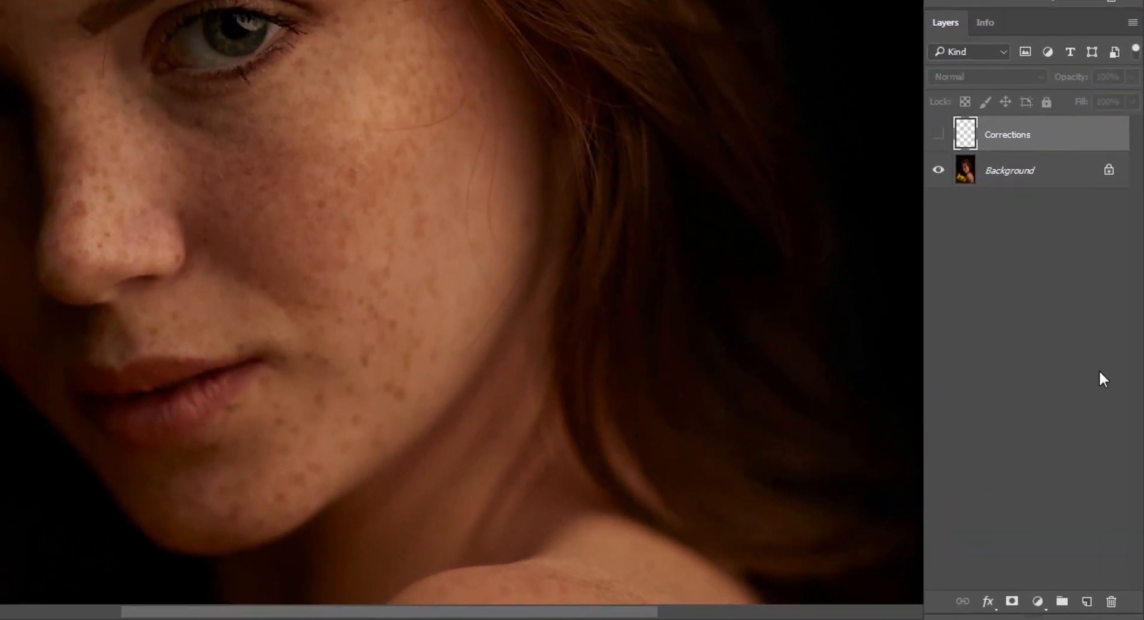
Step: Create a layer group named Help above Corrections and add a Black & White adjustment layer inside it
left_click(1062, 601)
double_click(1003, 126)
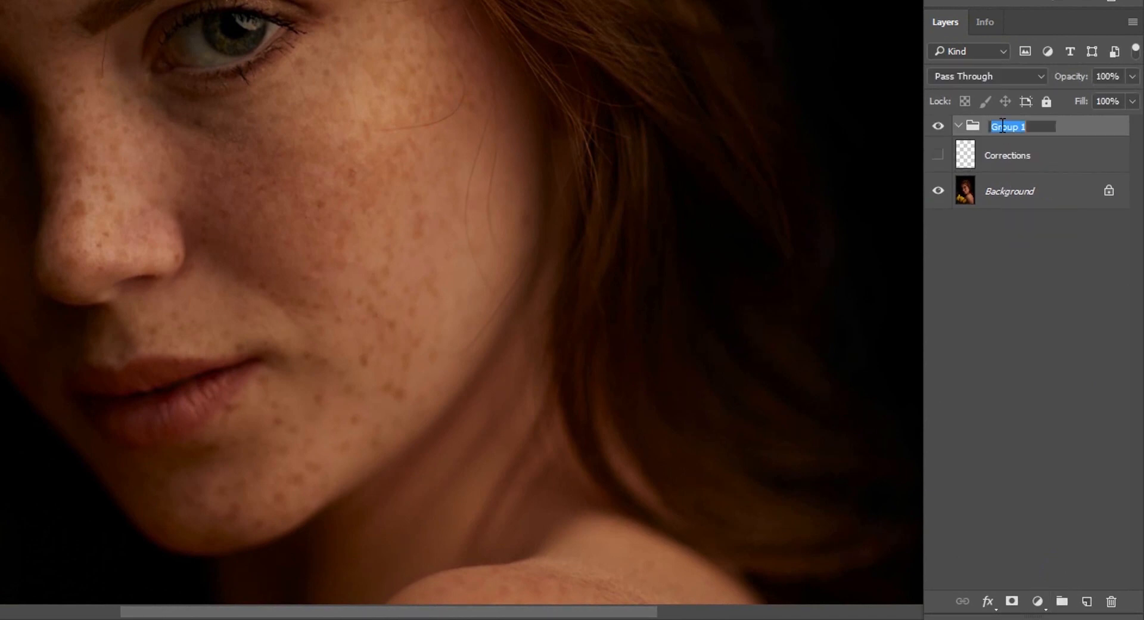
type("Help")
key("Return")
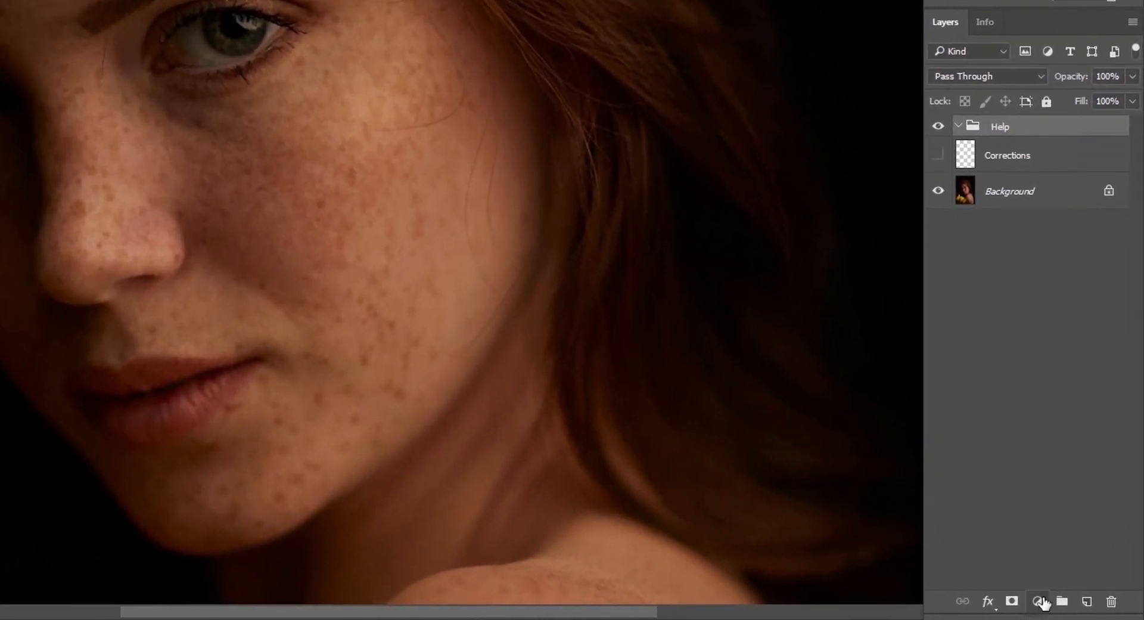
left_click(1039, 602)
left_click(1024, 413)
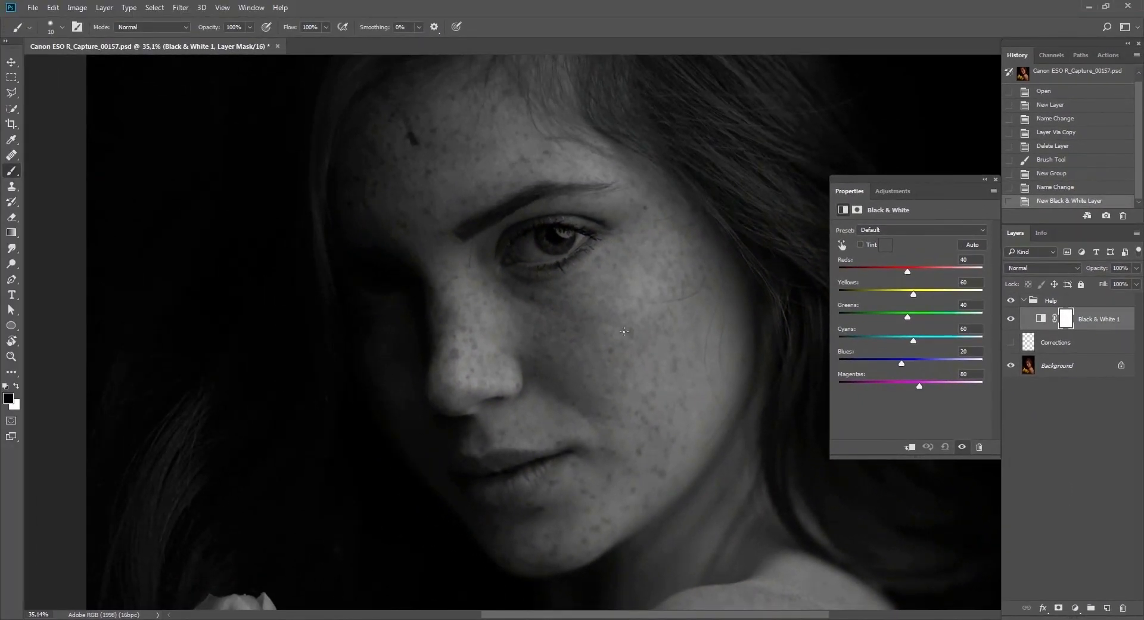
Step: Compare the portrait with and without the Black & White adjustment by toggling the layer's visibility
left_click_drag(640, 330, 600, 298)
key("v")
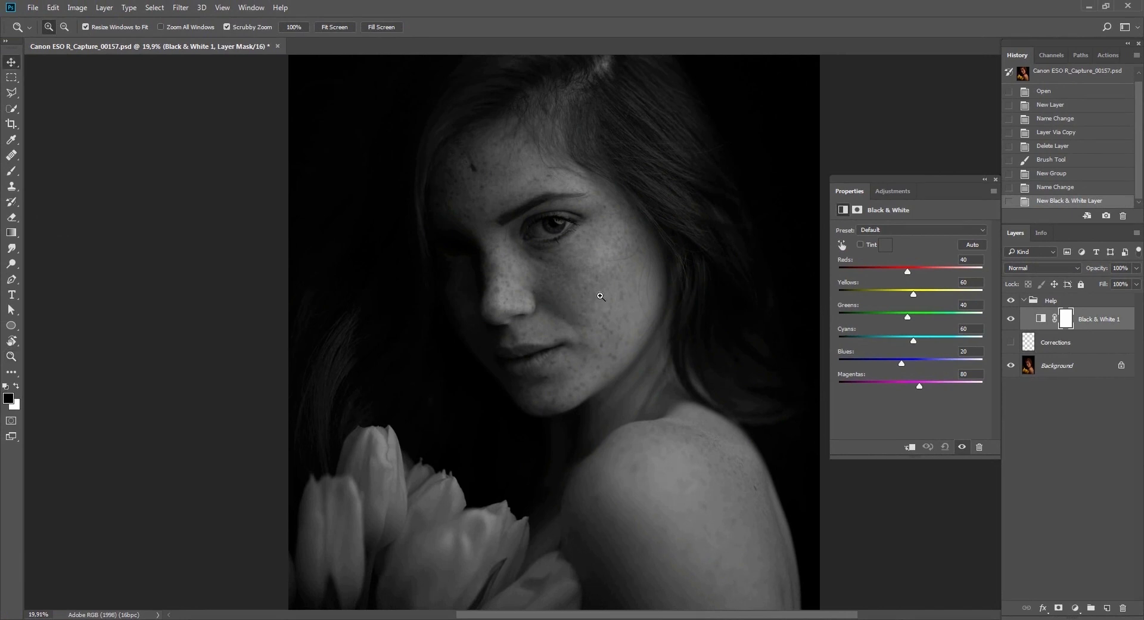
left_click(1010, 319)
left_click(1011, 319)
left_click(1011, 320)
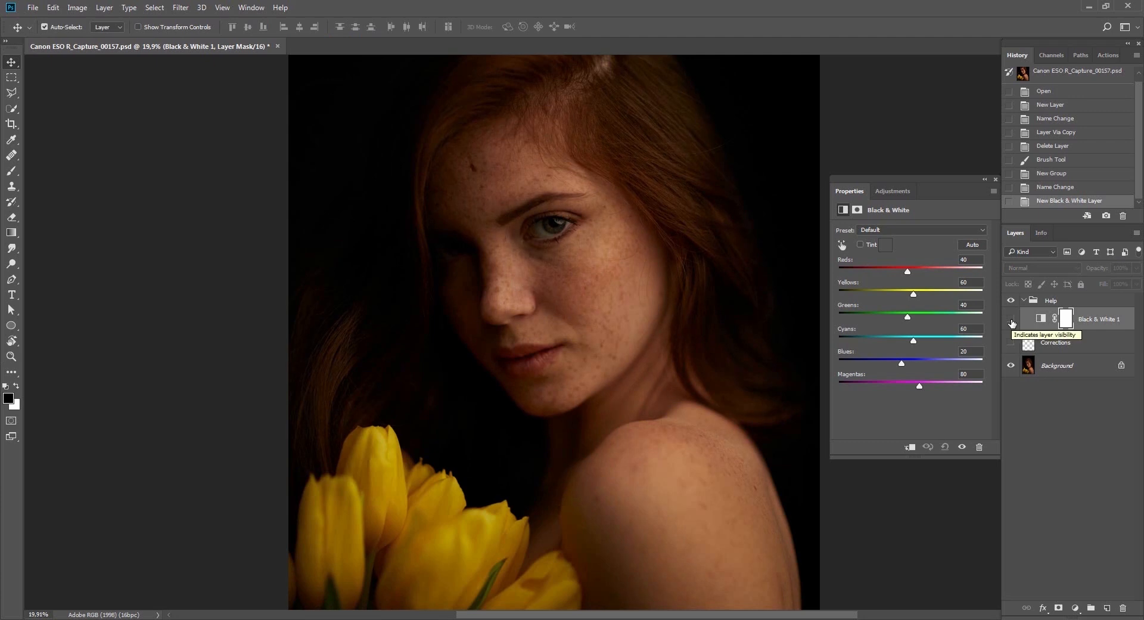
left_click(1011, 320)
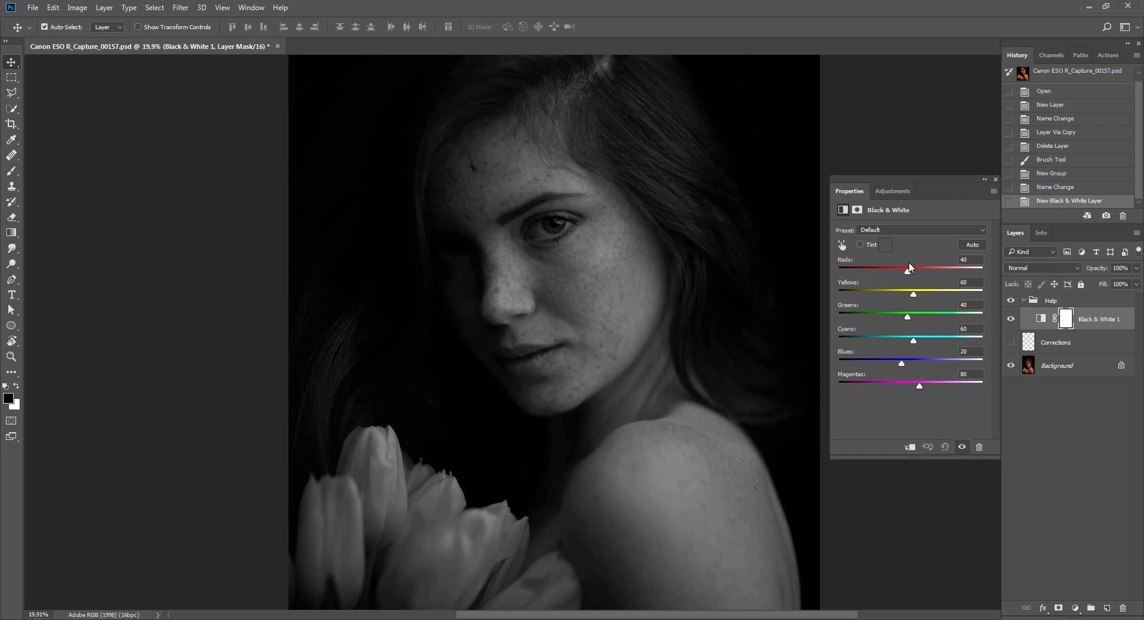
Step: Try setting the Black & White adjustment's Reds to -18, undo it and close the adjustment's settings
left_click_drag(908, 272, 892, 290)
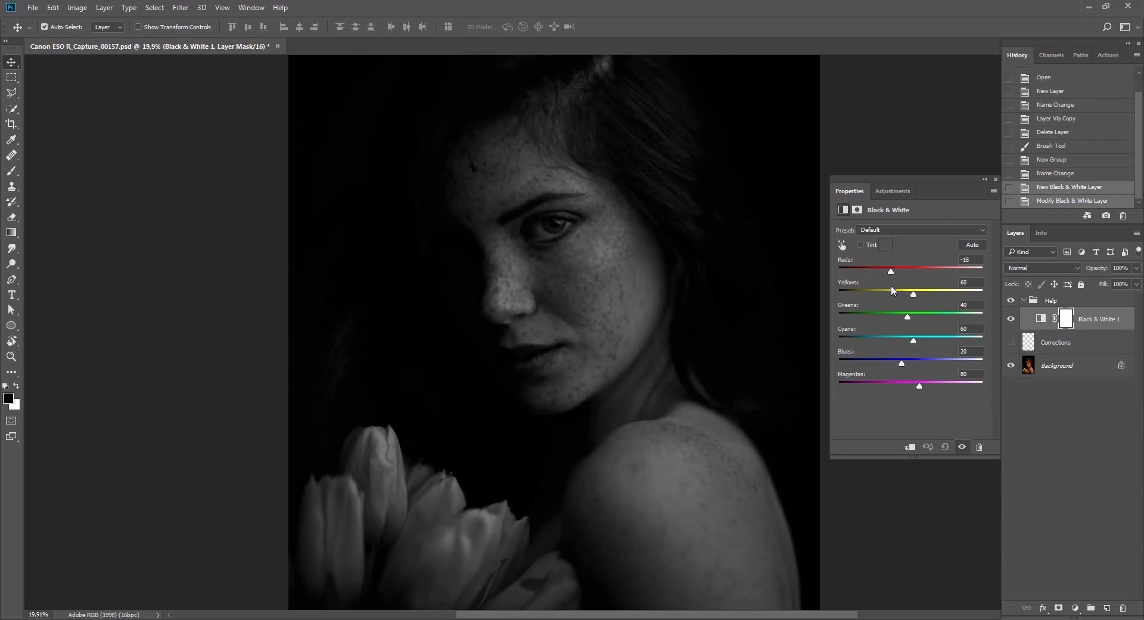
key("ctrl+z")
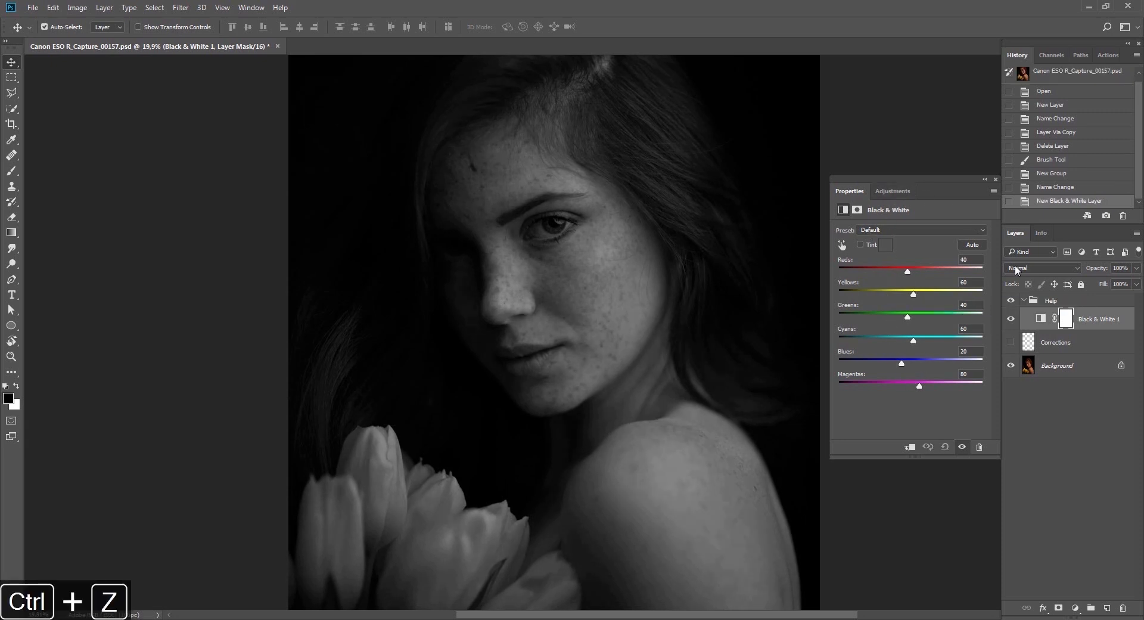
left_click(994, 178)
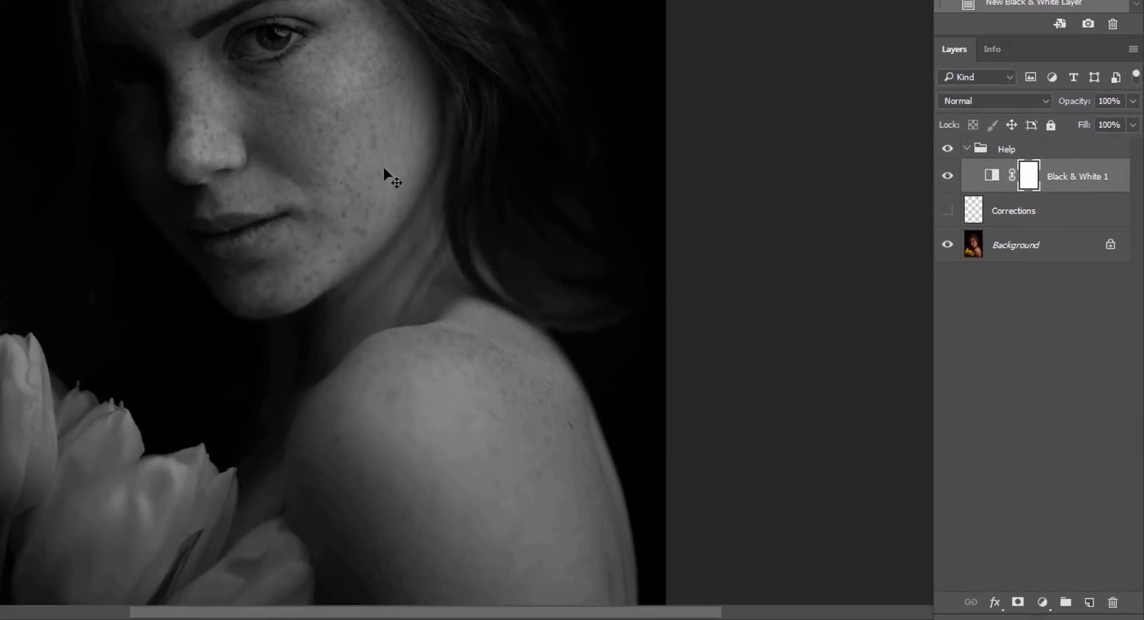
Step: Add a Curves adjustment layer above Black & White 1, set its blend mode to Screen and rename it Screen
left_click(1042, 601)
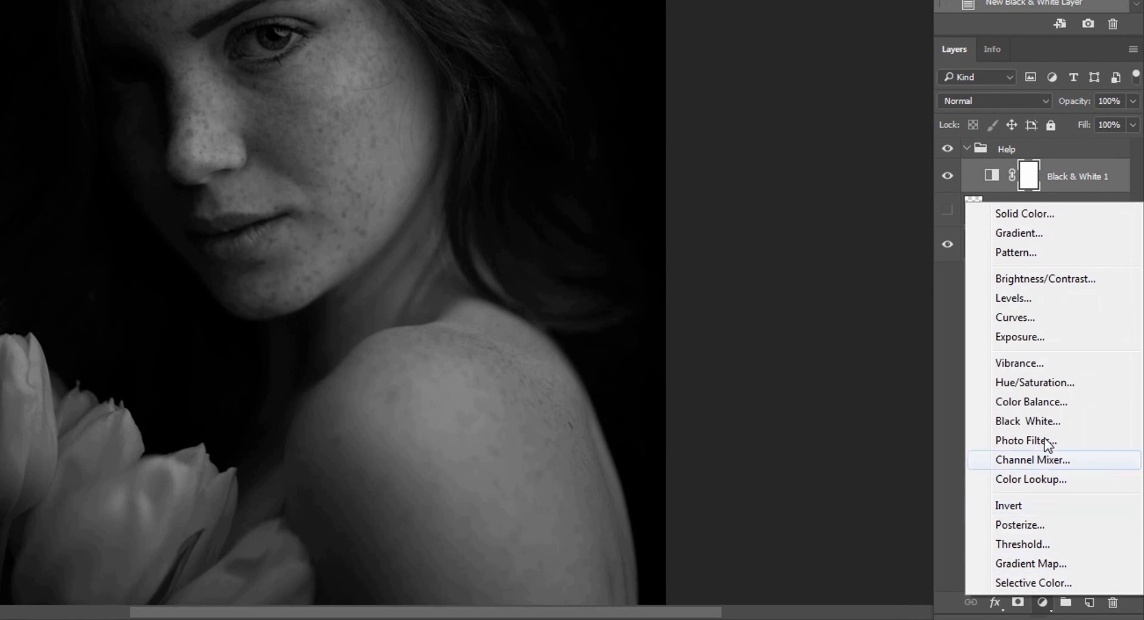
left_click(1007, 320)
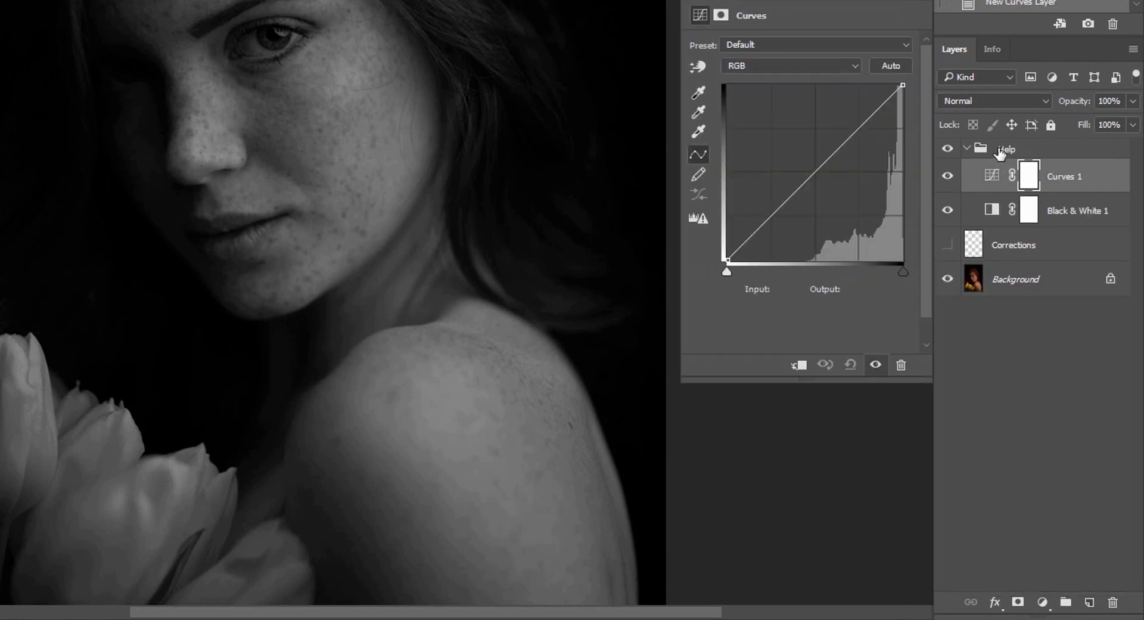
left_click(992, 102)
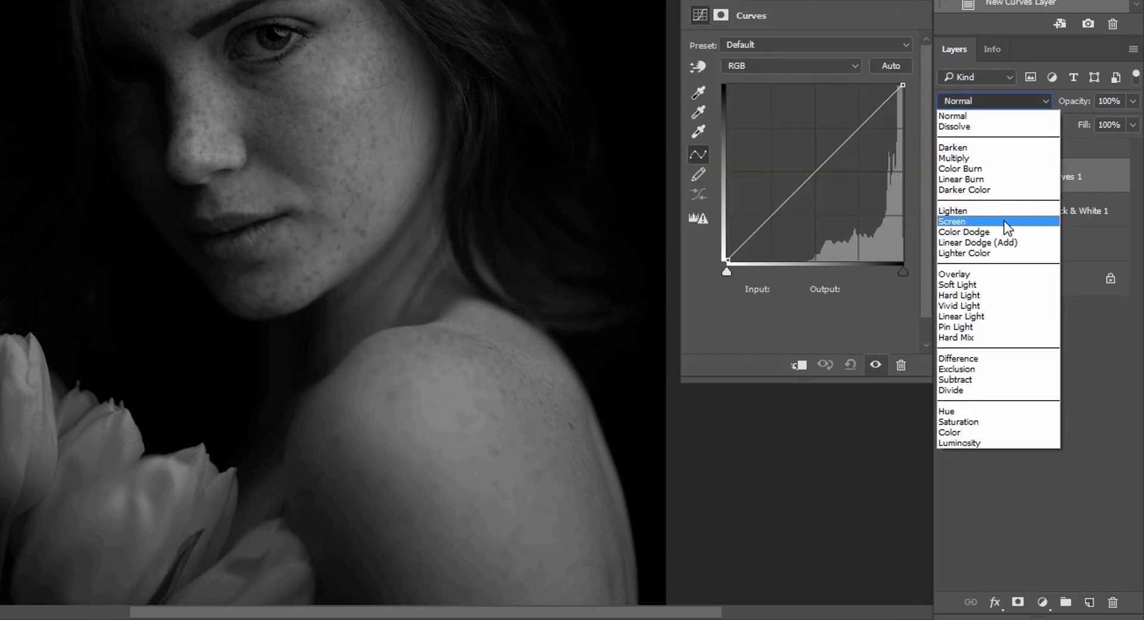
left_click(954, 221)
double_click(1064, 177)
type("Sc")
key("Return")
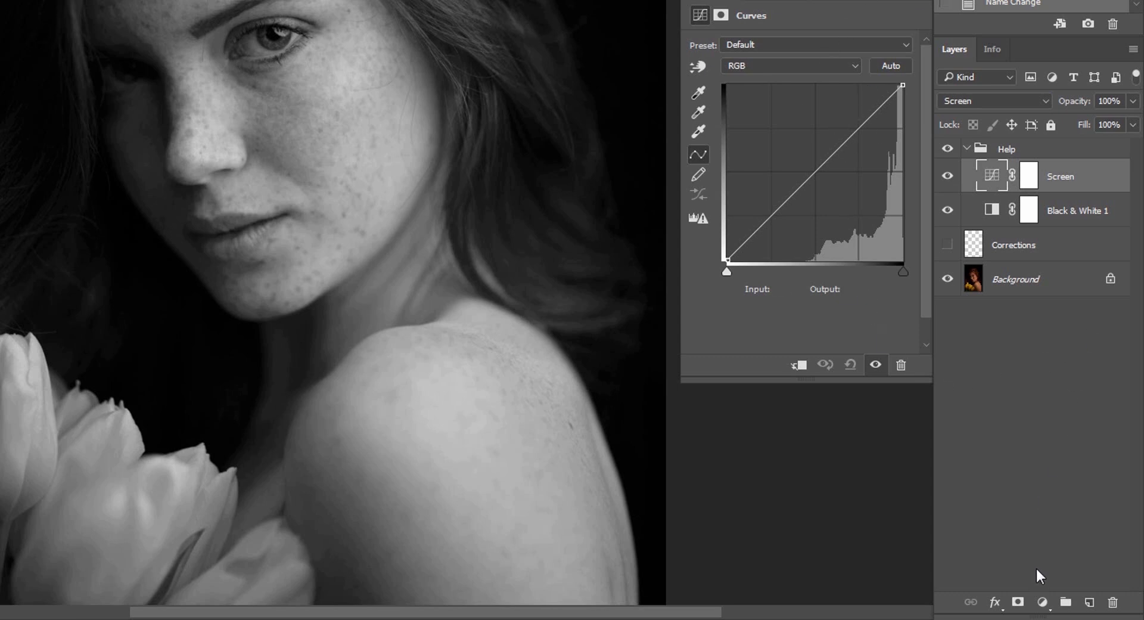
Step: Add a Curves adjustment layer above Screen, set its blend mode to Multiply, rename it Multiply and close its settings
left_click(1042, 602)
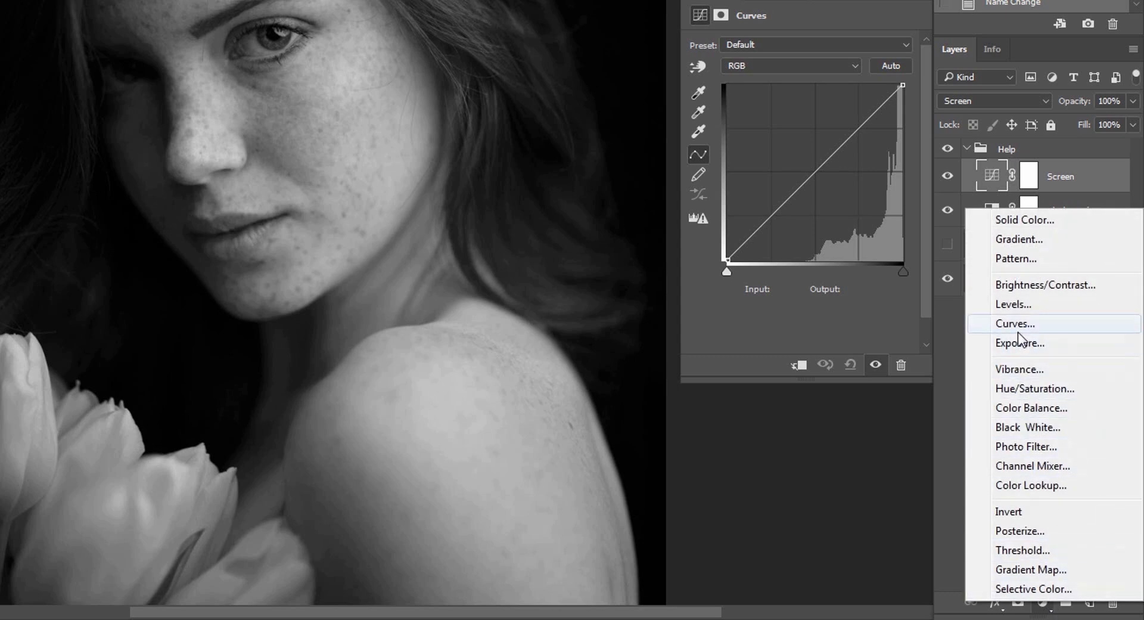
left_click(1016, 324)
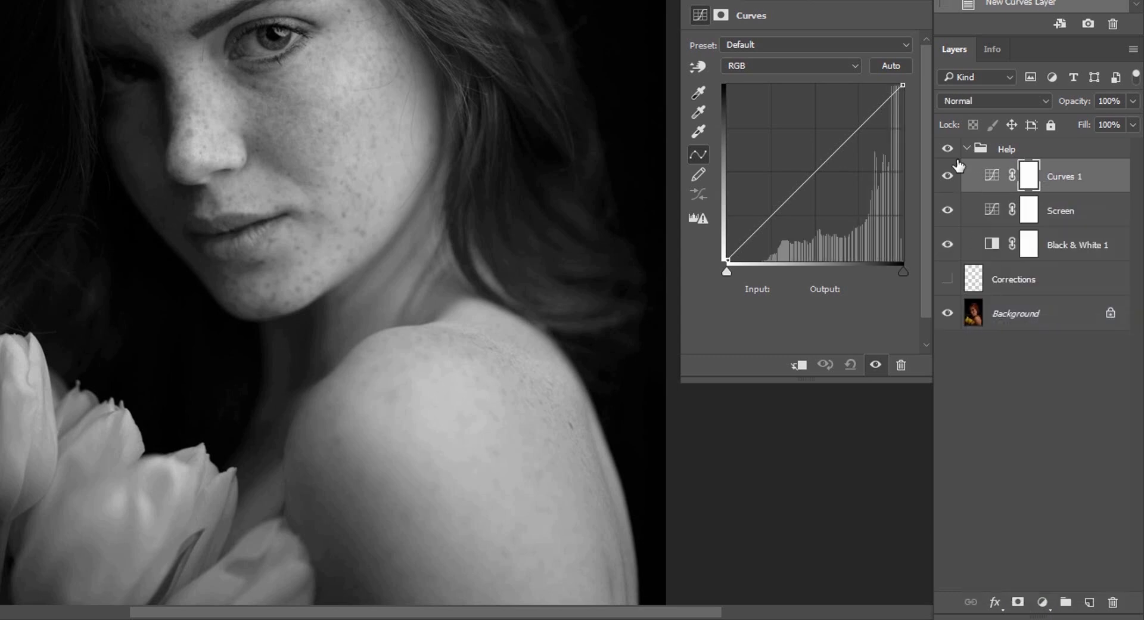
left_click(978, 98)
left_click(984, 154)
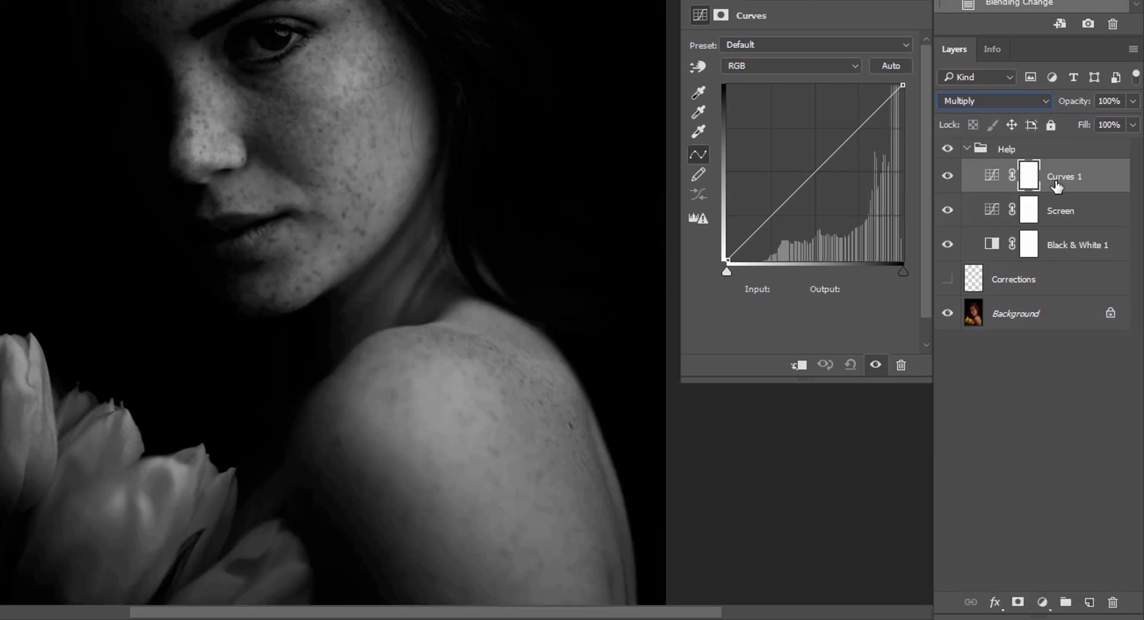
double_click(1061, 179)
type("M")
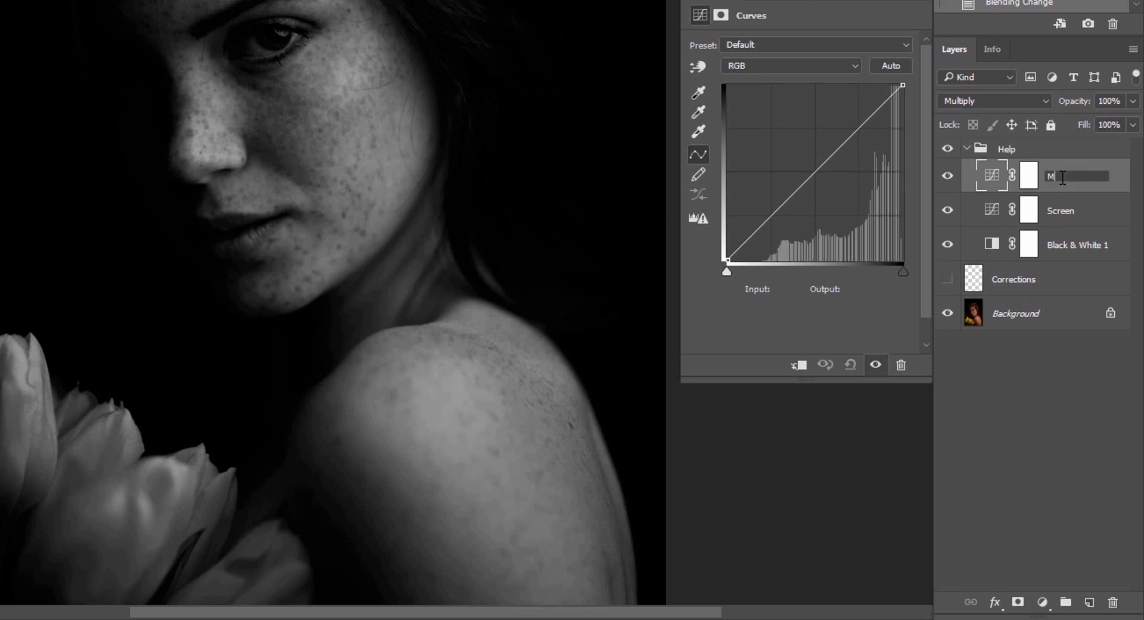
type("ultiply")
key("Return")
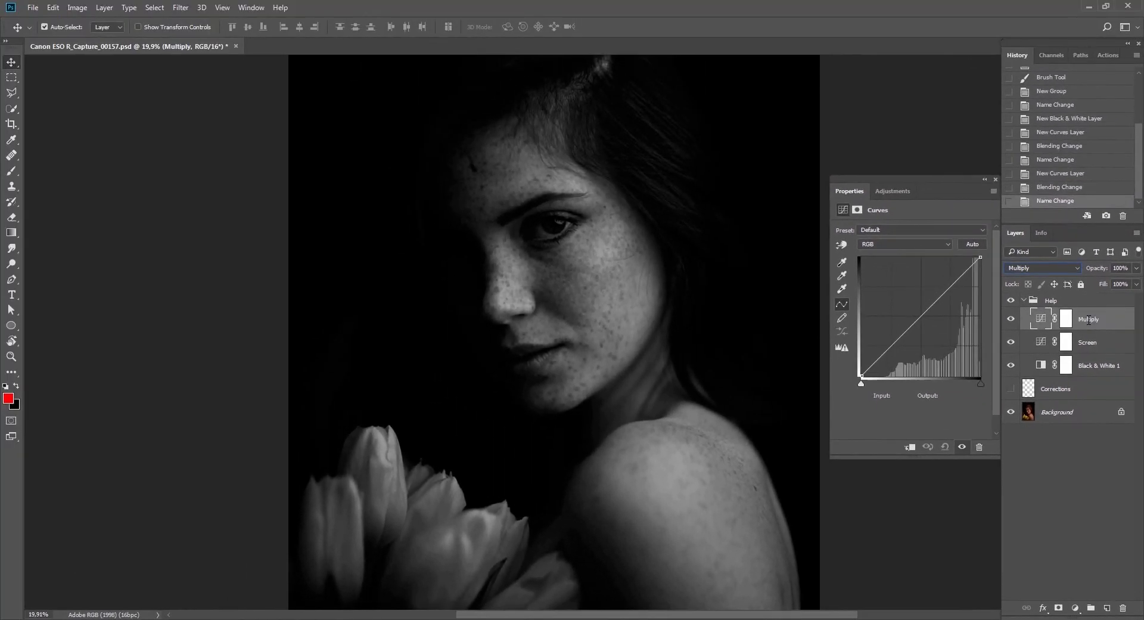
left_click(995, 179)
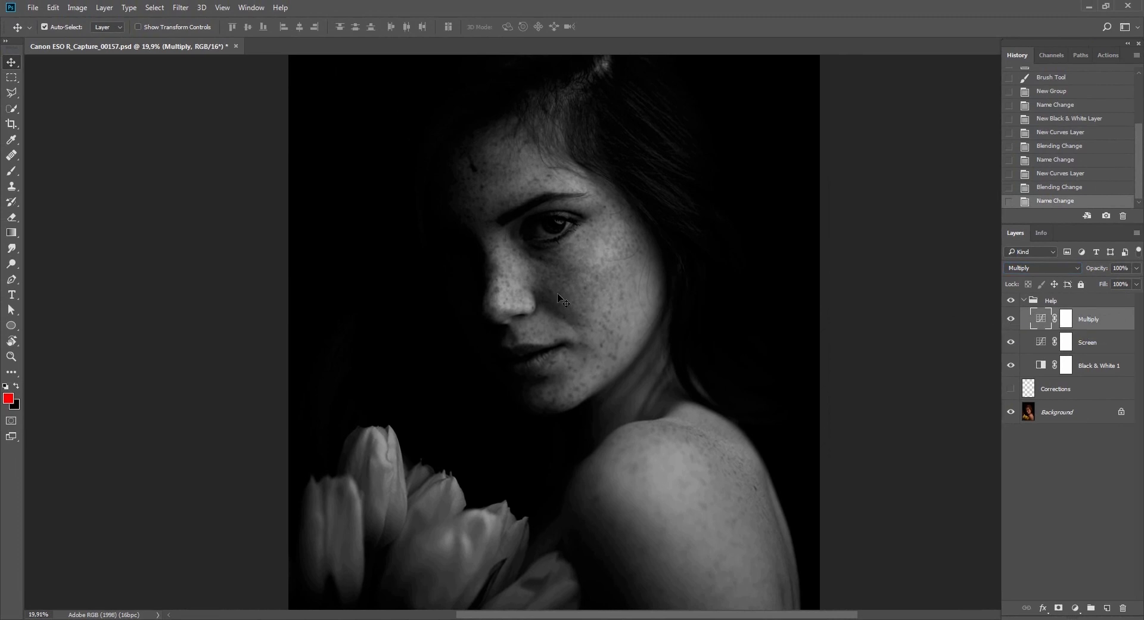
Step: Try lowering the Multiply layer's opacity to 60%, restore it to 100% and undo the opacity changes
left_click_drag(1101, 270, 1078, 267)
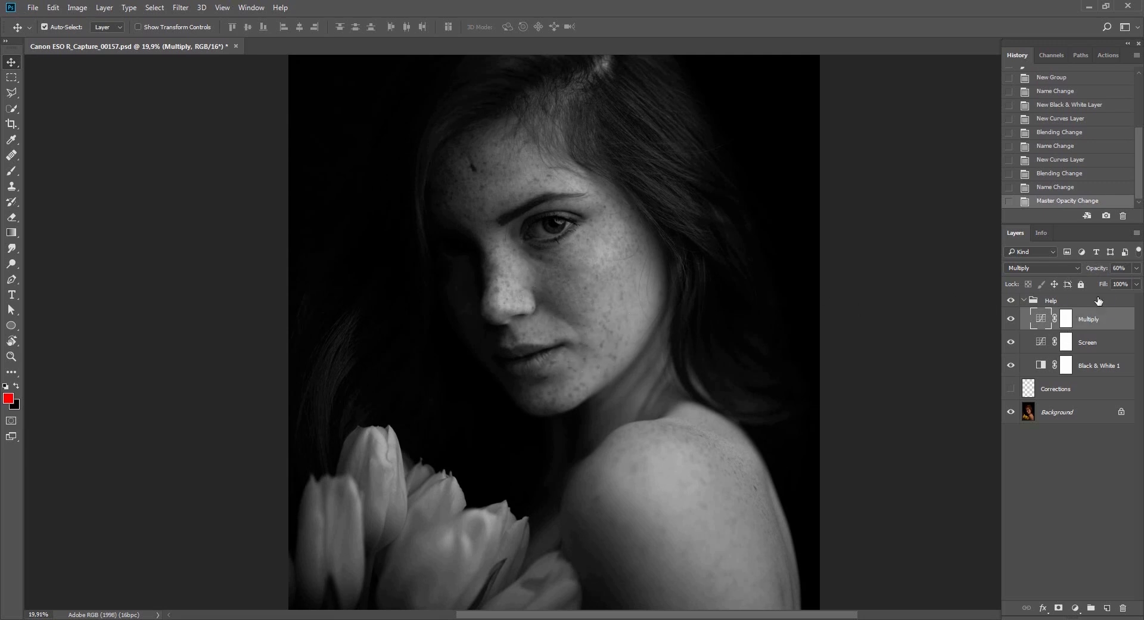
key("0")
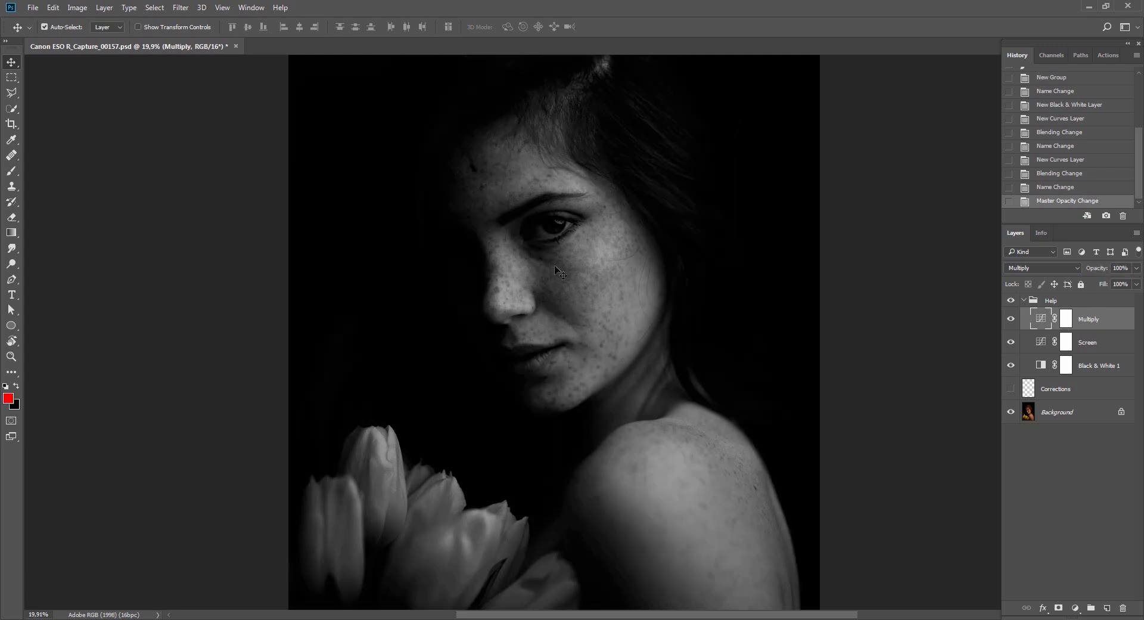
key("ctrl+z")
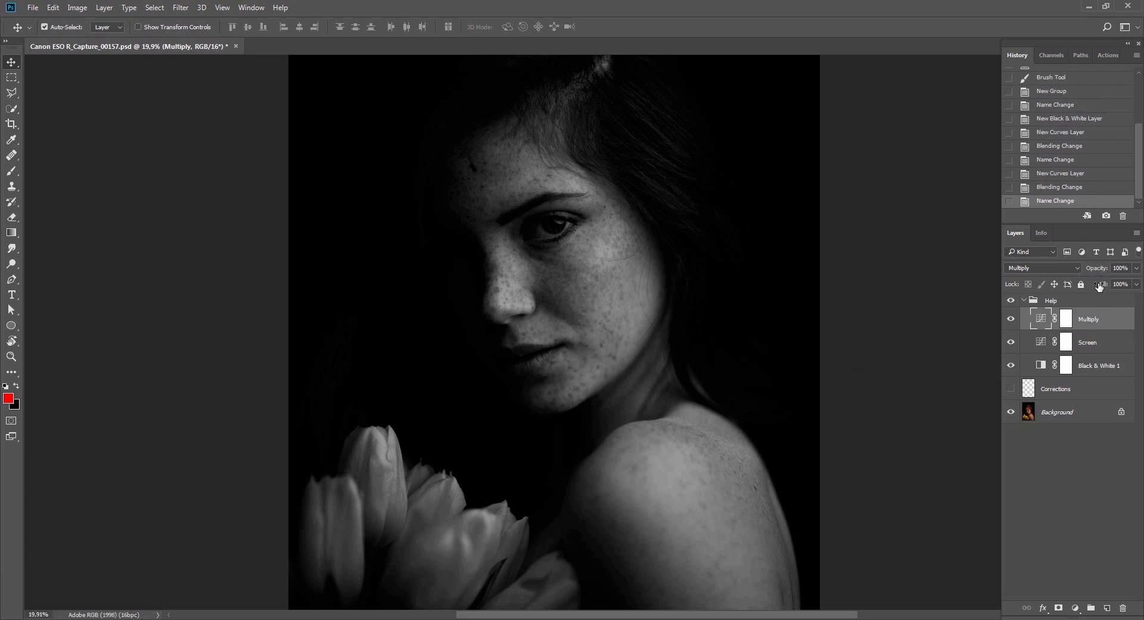
Step: Duplicate the Screen adjustment layer, then lower the opacity of Multiply and set Screen copy to 69%
left_click(1082, 349)
key("ctrl+j")
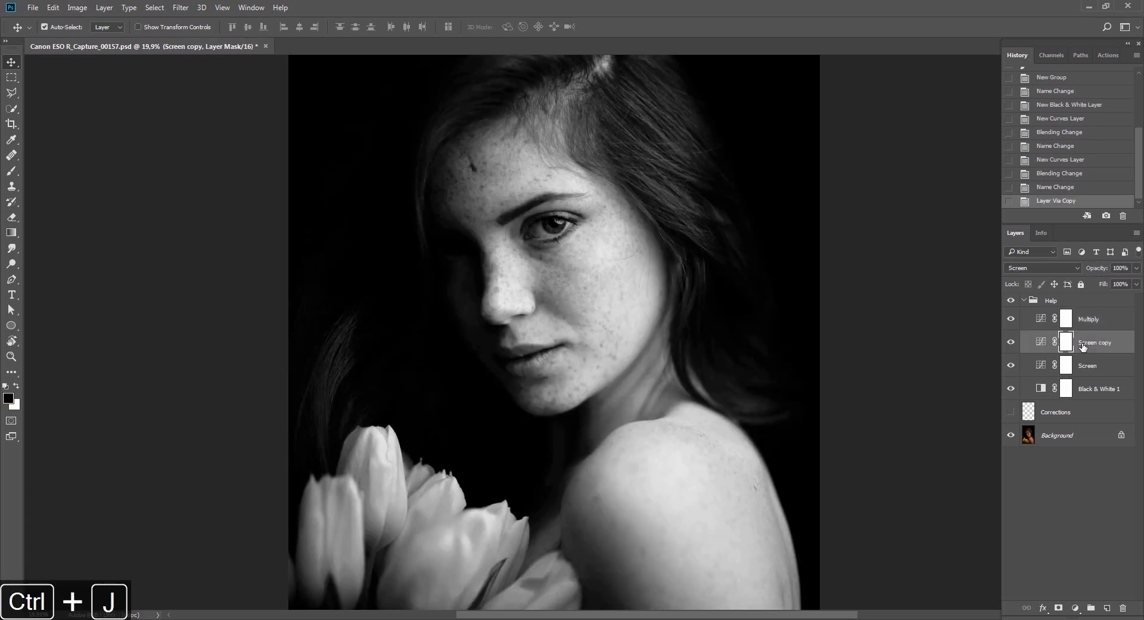
left_click(1084, 320)
left_click_drag(1088, 267, 913, 268)
left_click(1094, 349)
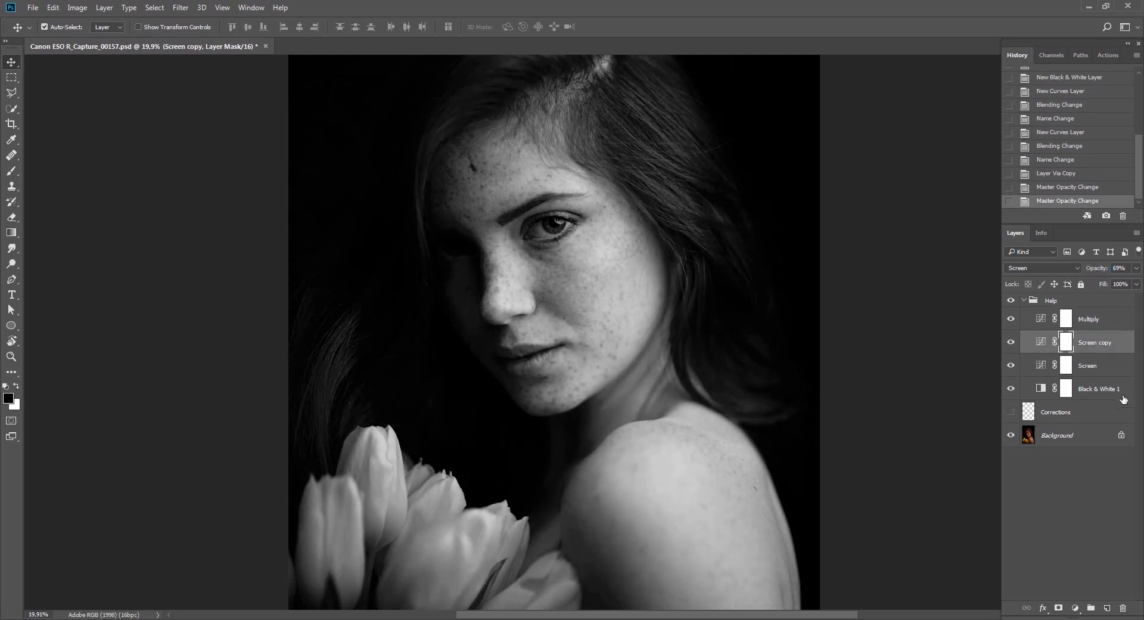
Step: Try a duplicate of the Multiply layer at 100% opacity, compare the portrait with both Multiply layers hidden, and delete the duplicate
left_click(1097, 328)
key("ctrl+j")
left_click_drag(1095, 268, 1120, 275)
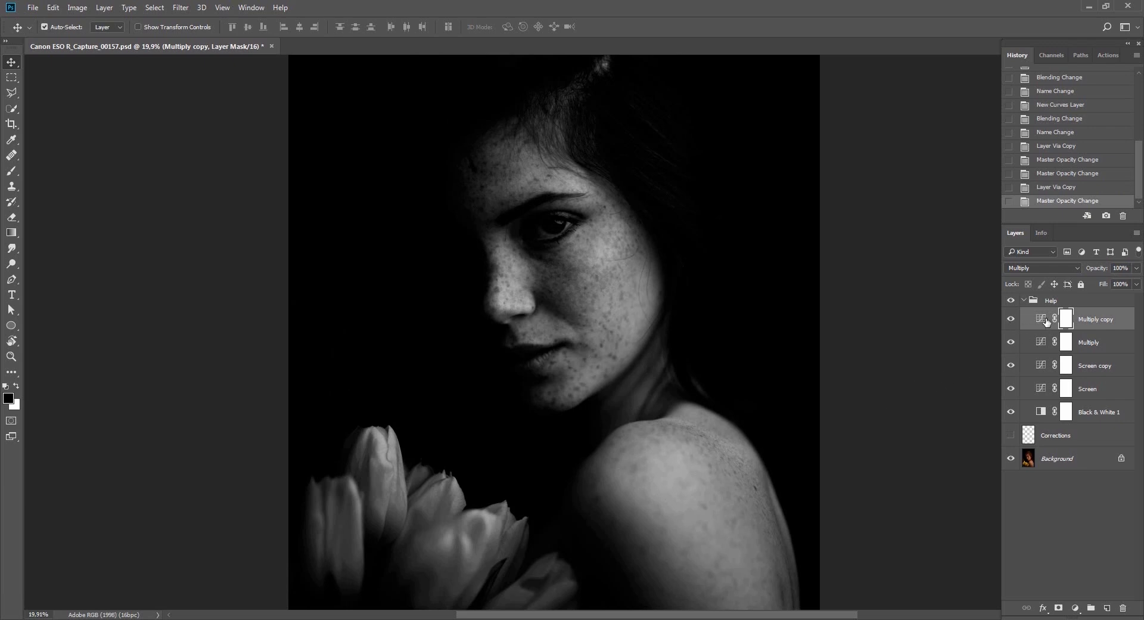
left_click(1009, 320)
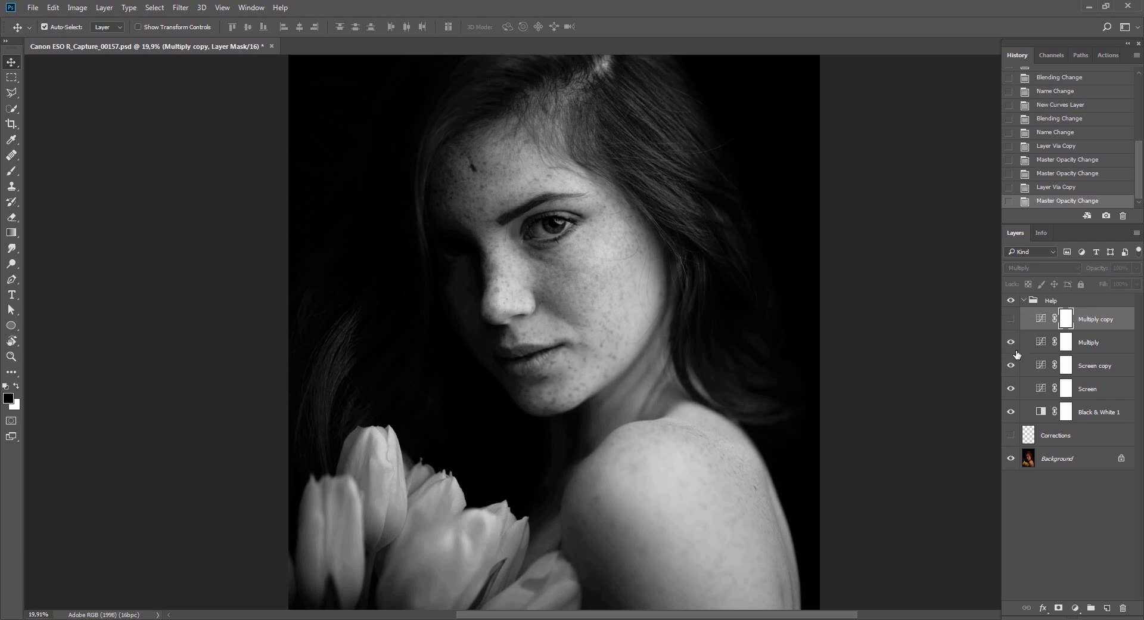
left_click(1012, 343)
left_click(504, 296)
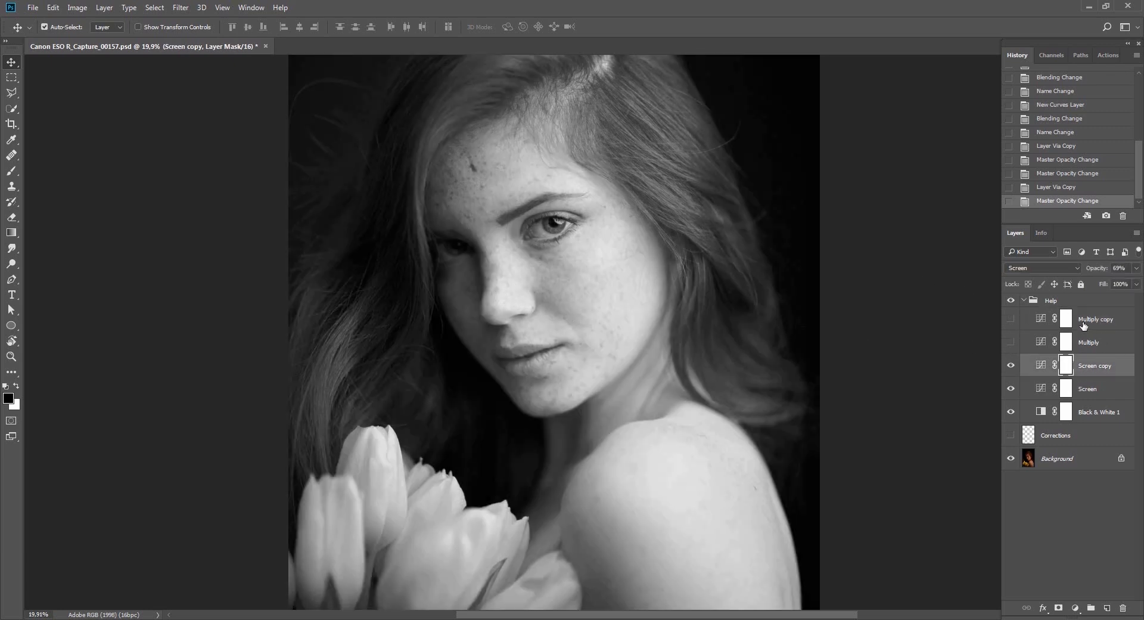
left_click_drag(1083, 323, 1123, 608)
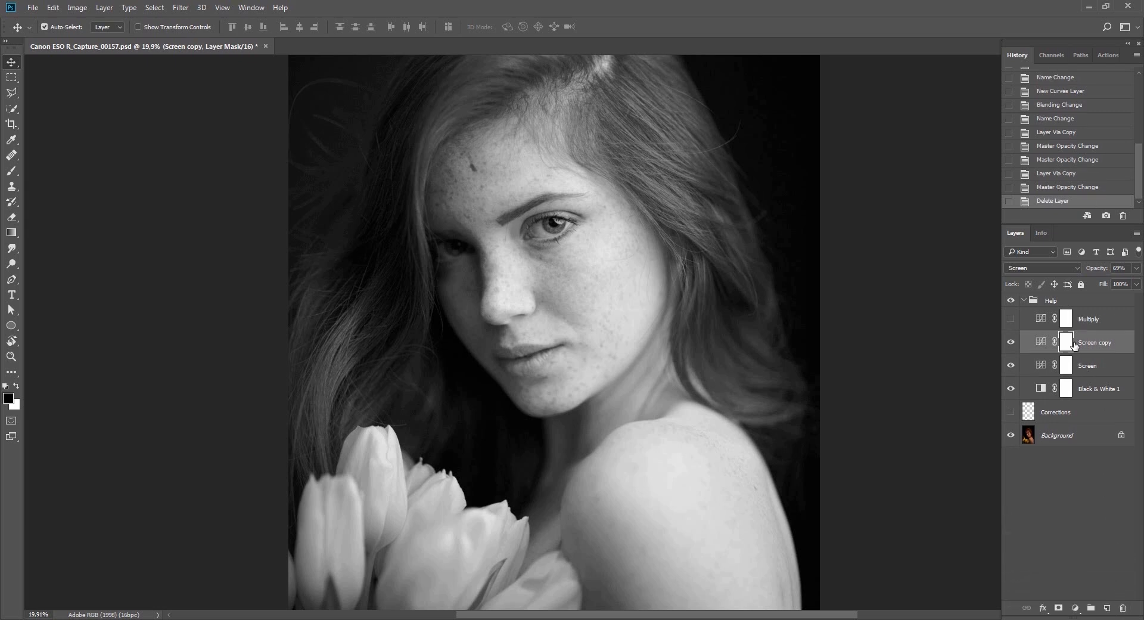
left_click(1011, 319)
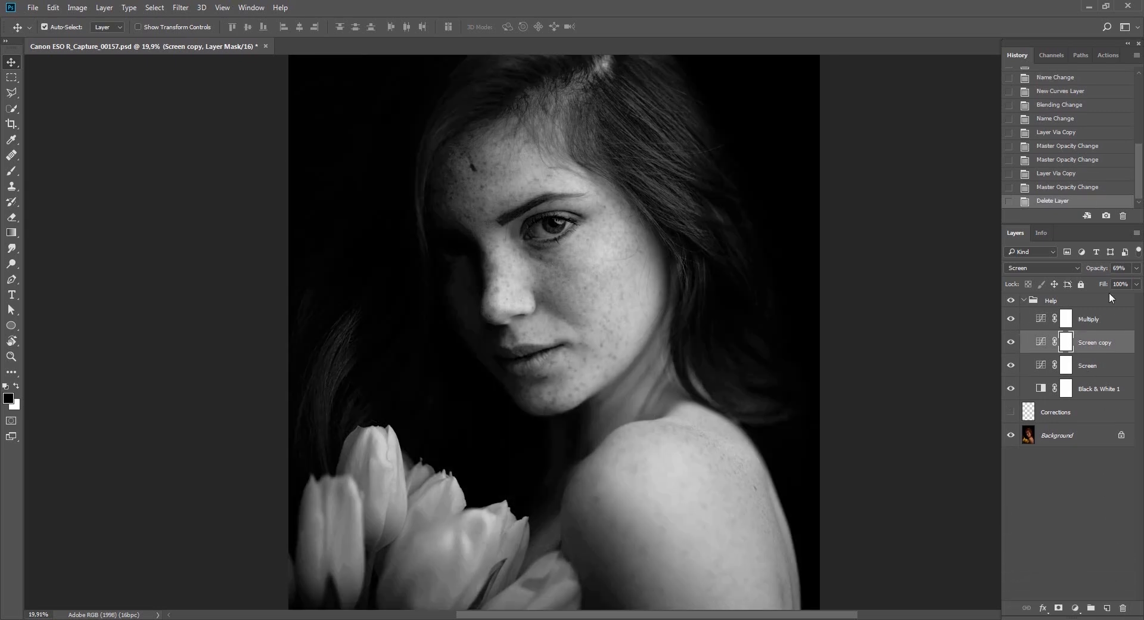
Step: Set the Screen copy layer's opacity to 45% and collapse the Help group
left_click_drag(1089, 270, 1076, 272)
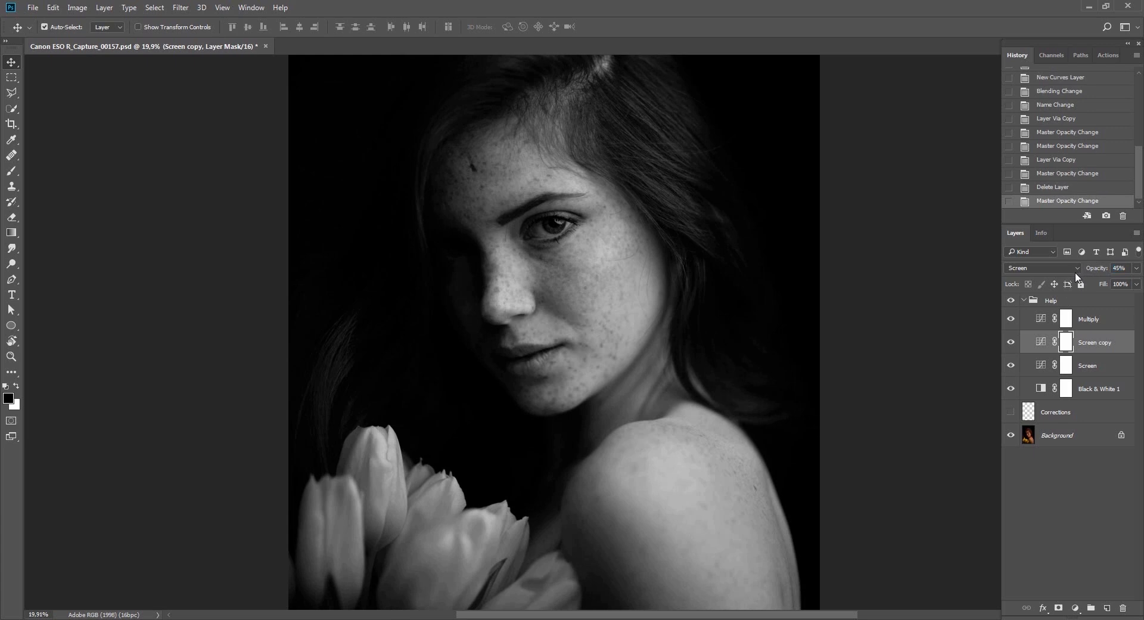
left_click(1027, 301)
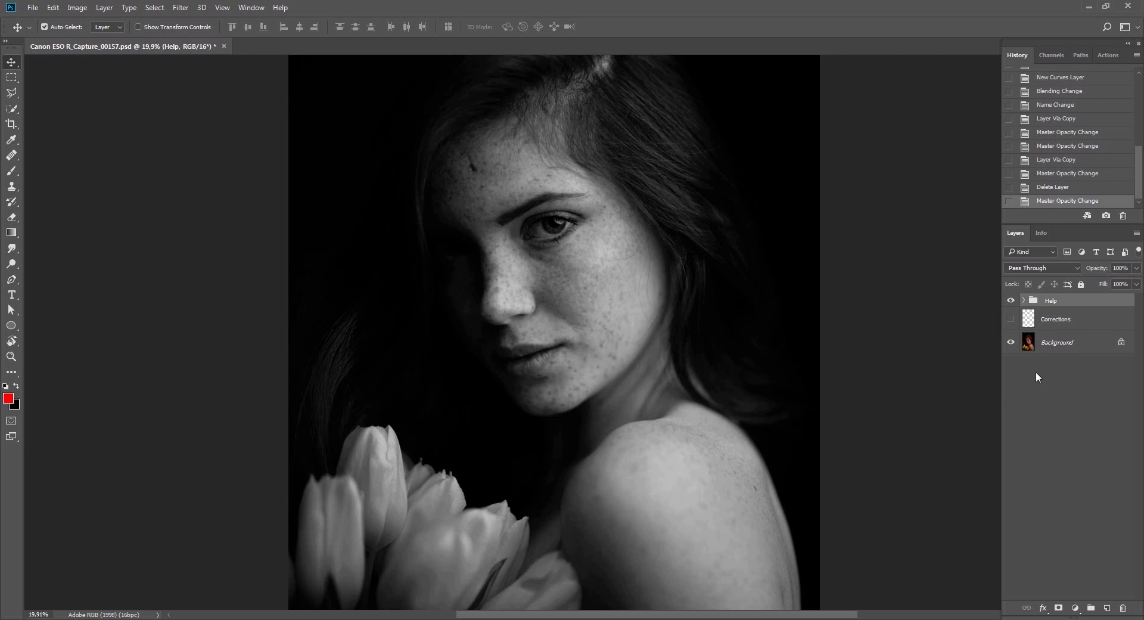
Step: Show only the Background layer, choose the Healing Brush and review its brush settings, keeping the hardness at 50%
left_click(1010, 342, "alt")
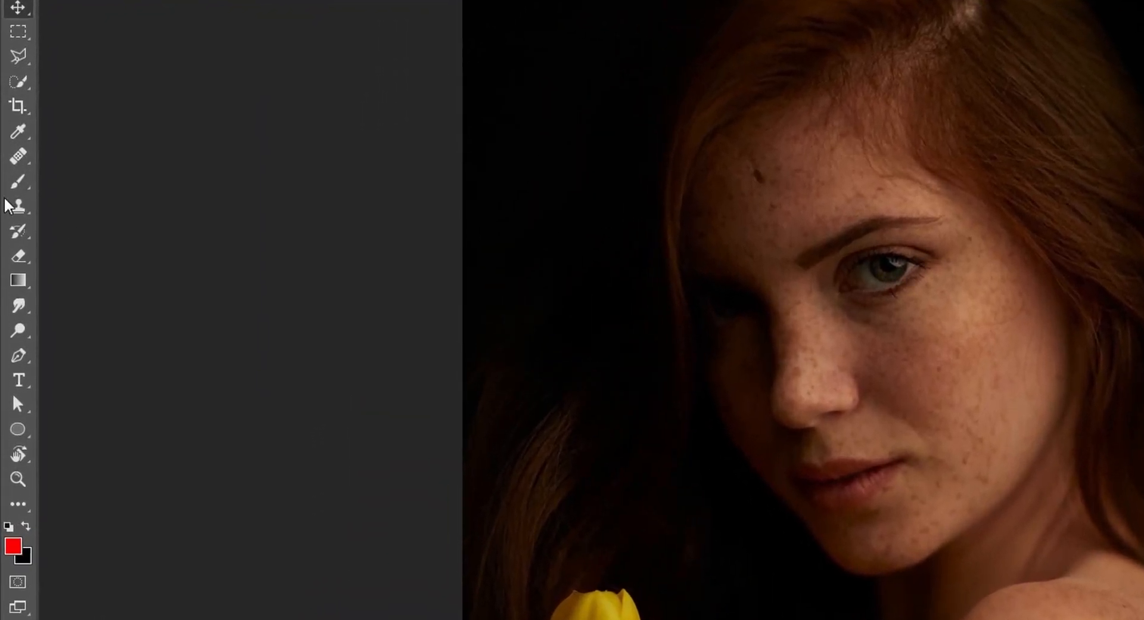
right_click(24, 158)
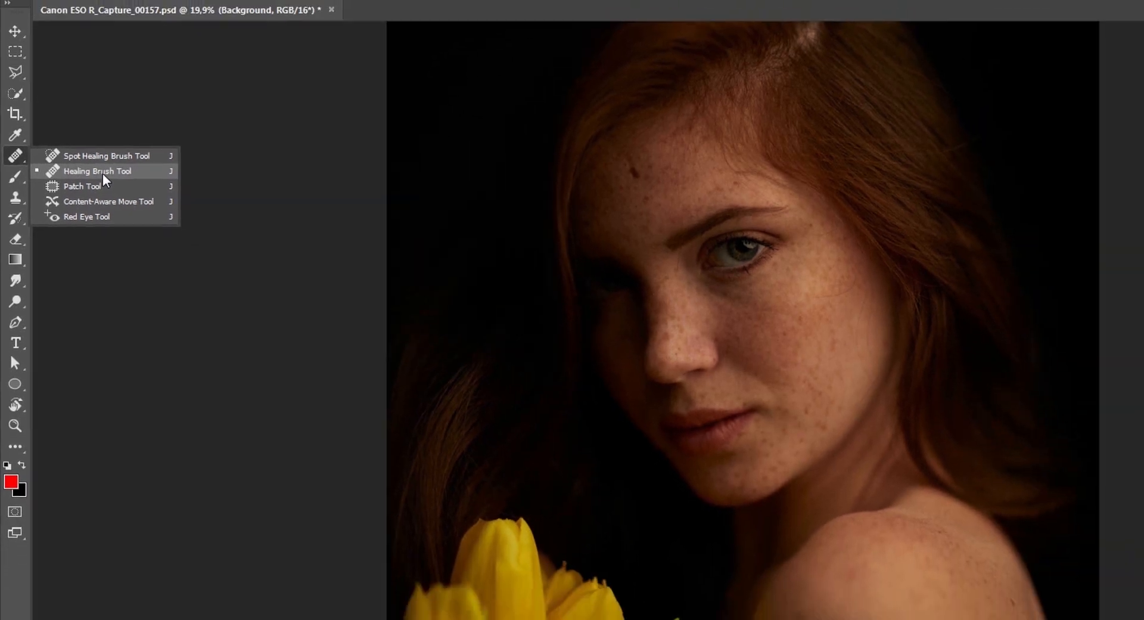
left_click(123, 179)
right_click(446, 256)
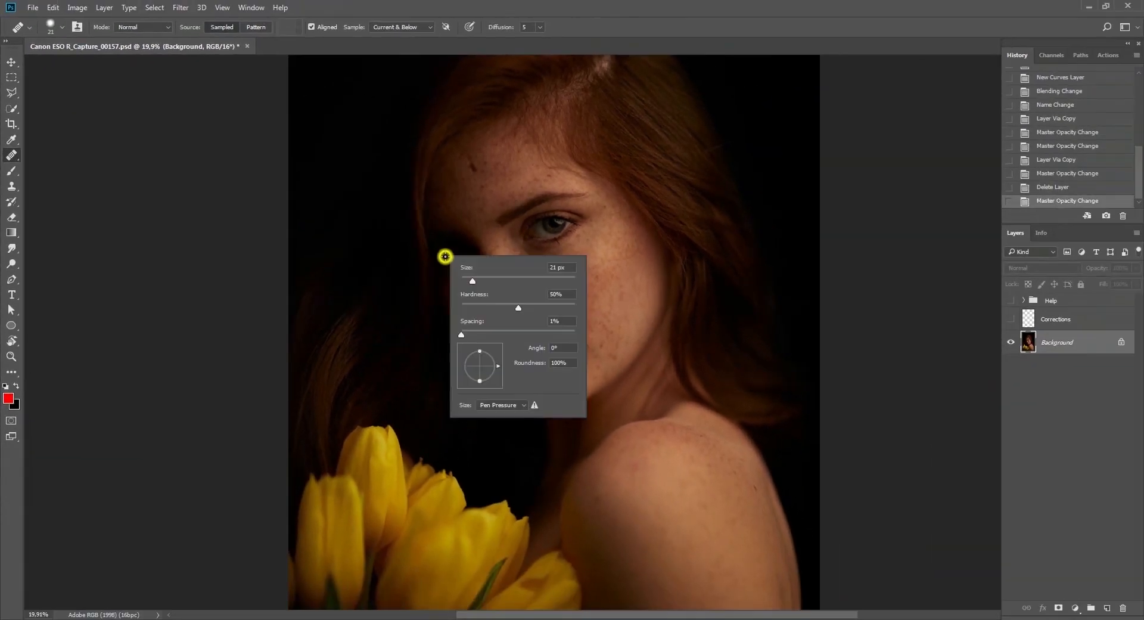
left_click(544, 292)
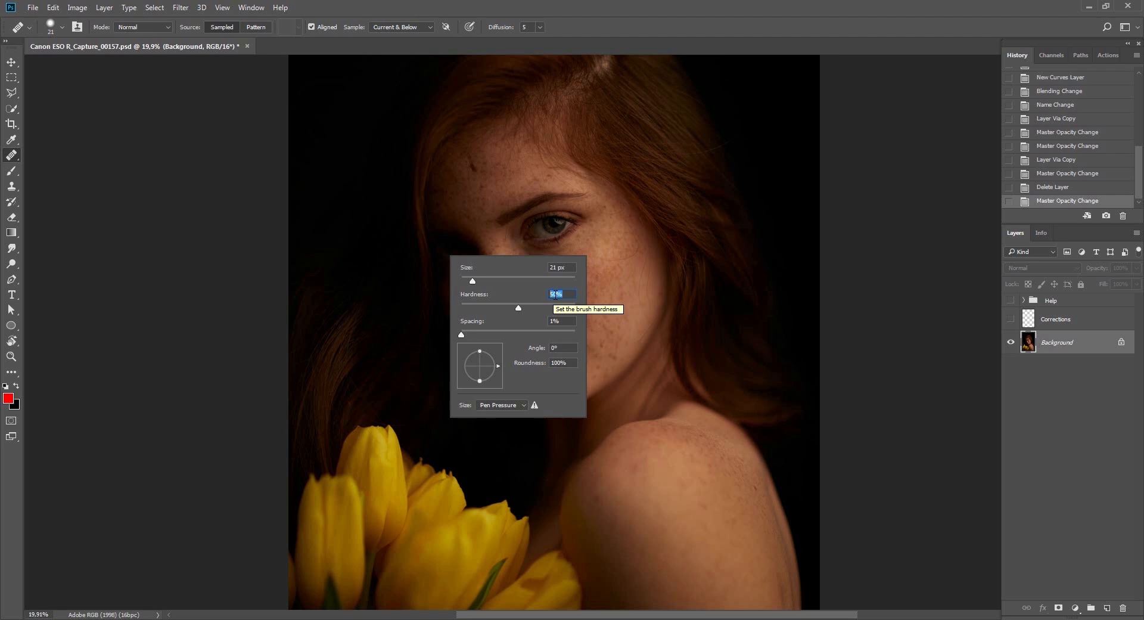
key("Return")
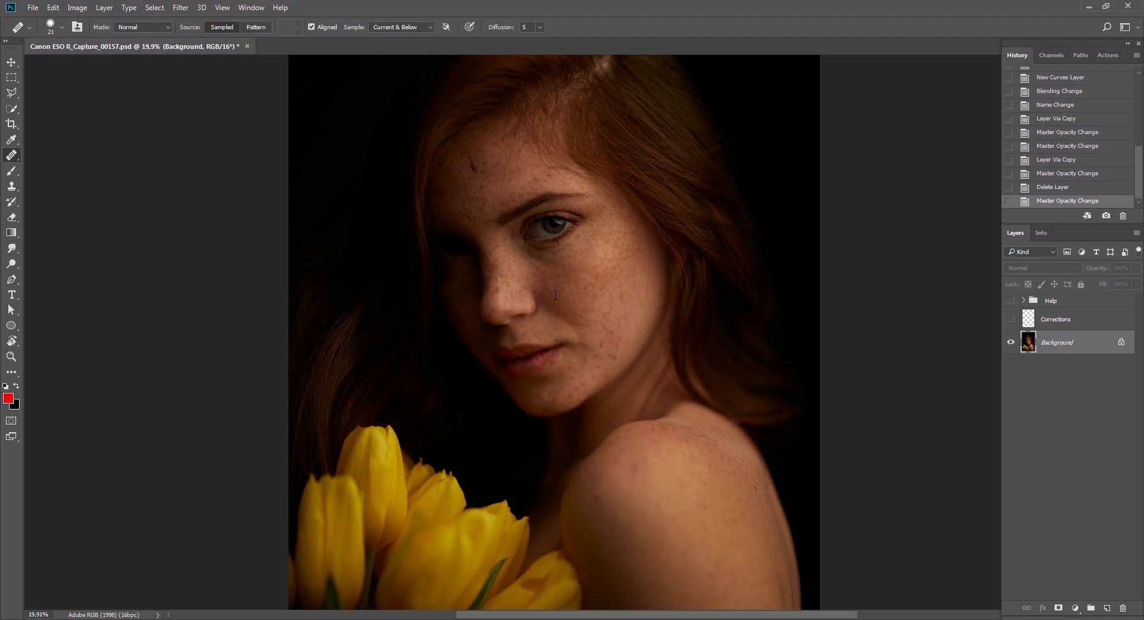
Step: Add a new empty layer named Healing directly above the Corrections layer
key("z")
left_click_drag(570, 276, 601, 317)
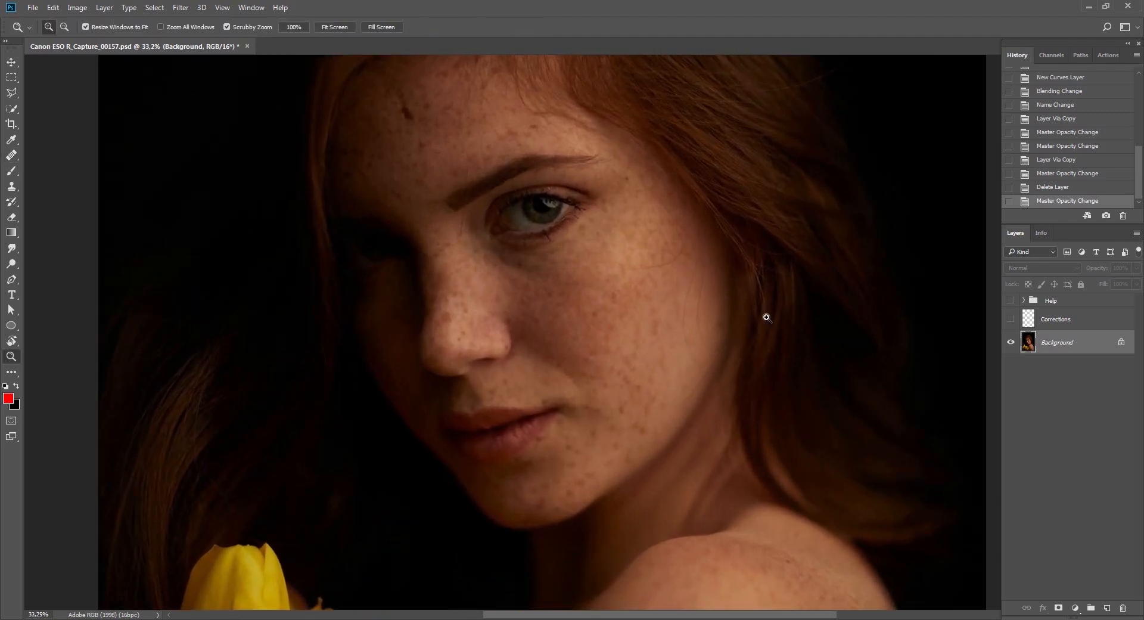
left_click(1067, 328)
left_click(1106, 608)
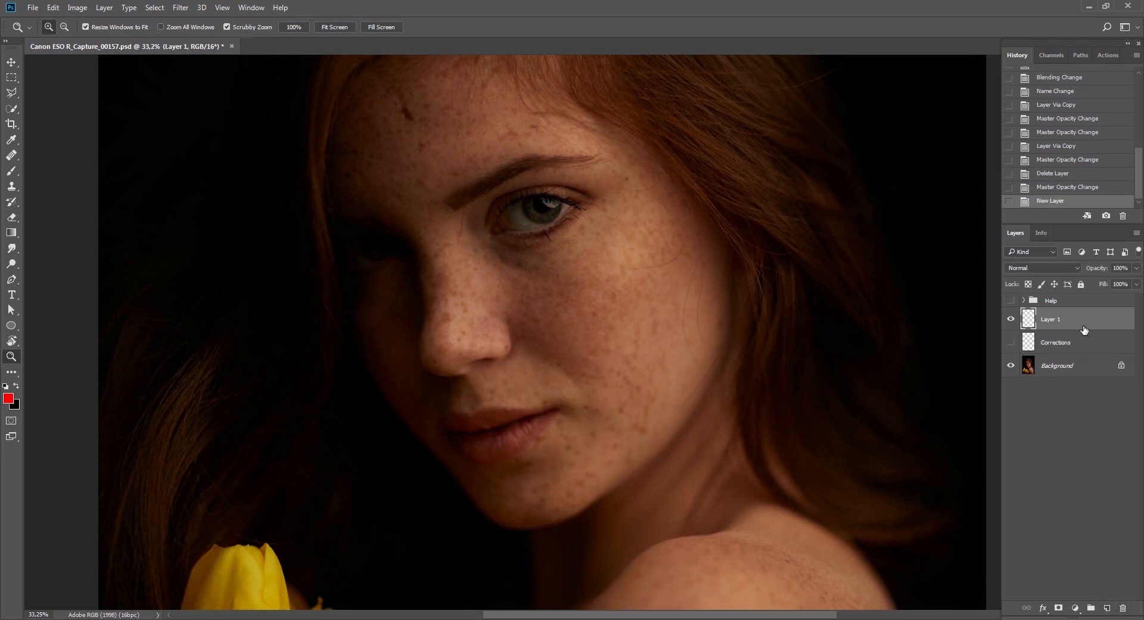
double_click(1057, 322)
type("Healing")
key("Return")
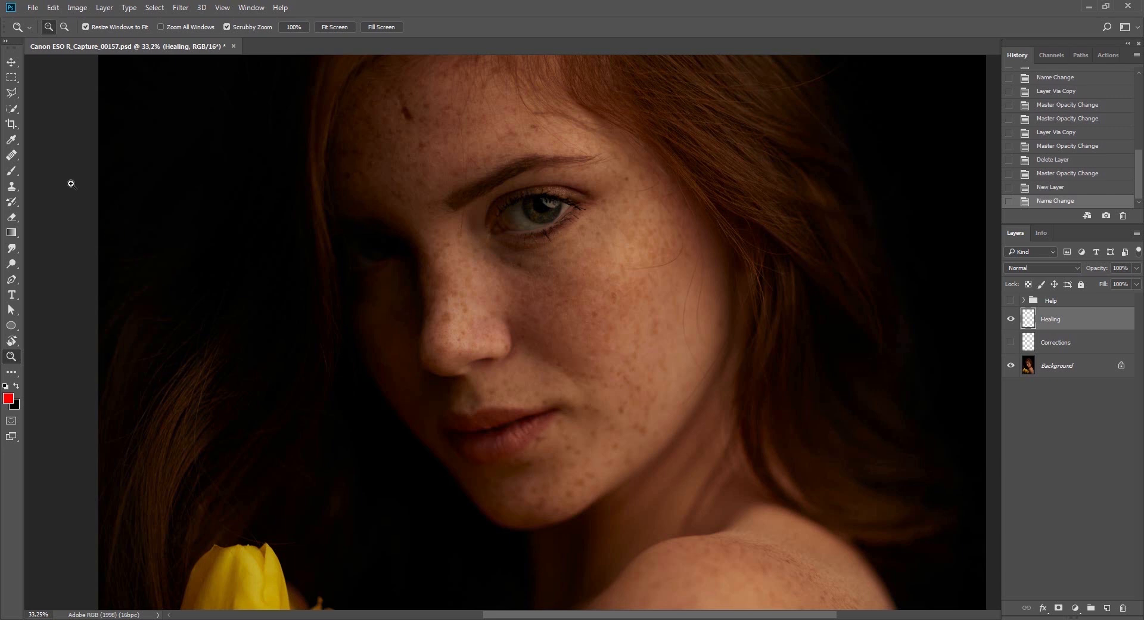
Step: Retouch two spots on the cheek beside the visible eye on the Healing layer with the Spot Healing Brush
left_click(13, 157)
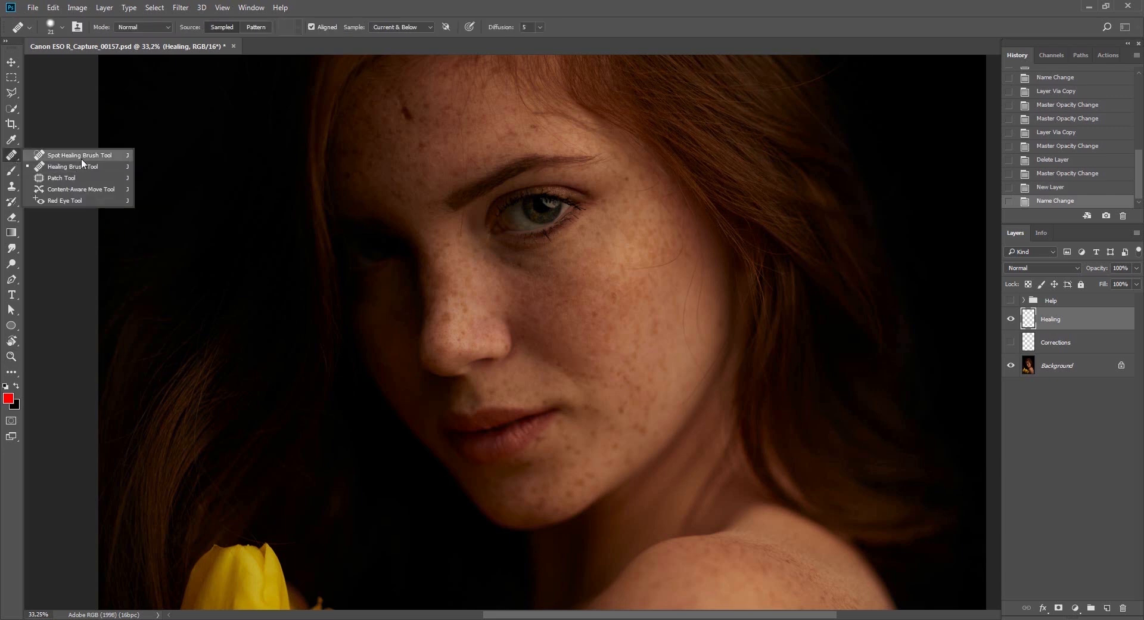
left_click(77, 156)
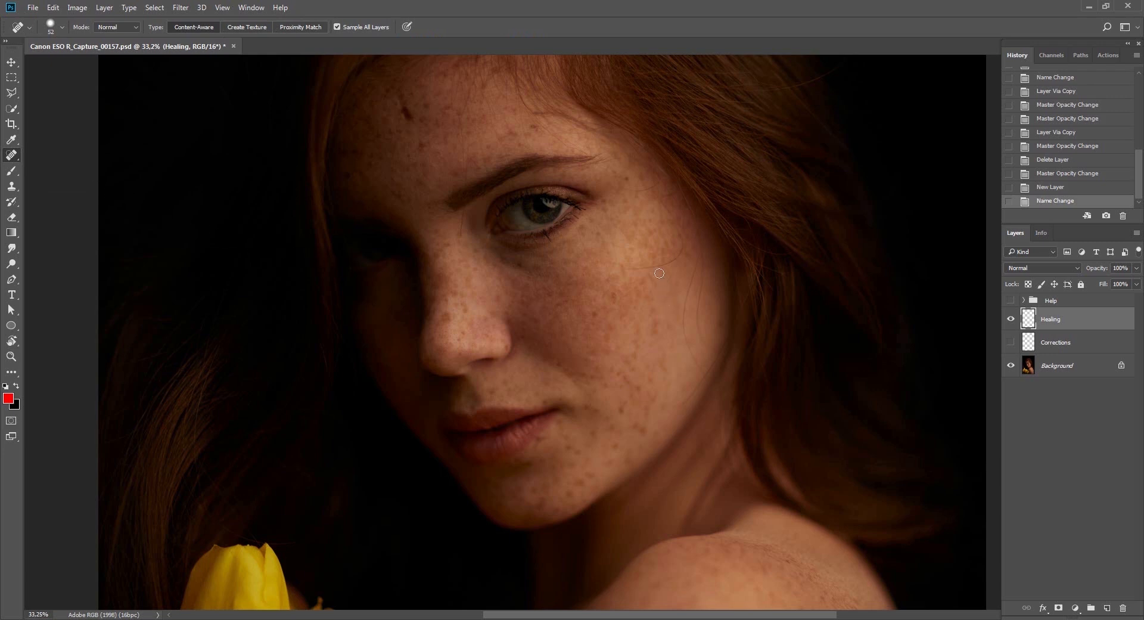
scroll(662, 279, "up", 5)
mouse_move(597, 281)
left_mouse_down()
mouse_move(694, 267)
mouse_move(727, 224)
mouse_move(677, 171)
left_mouse_up()
left_click_drag(739, 211, 715, 262)
Step: Heal a small area of the outer upper cheek near the hairline with the Healing Brush at 100% zoom
key("z")
left_click(706, 267)
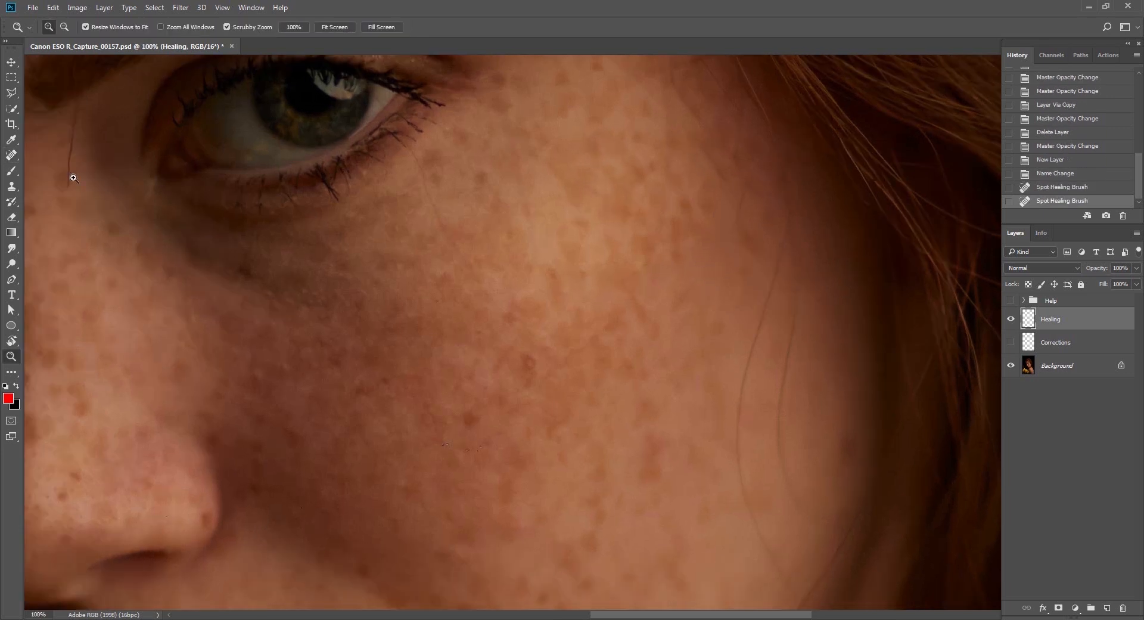
left_click(11, 155)
left_click(59, 167)
mouse_move(750, 186)
left_mouse_down()
mouse_move(728, 187)
mouse_move(740, 199)
left_mouse_up()
Step: Set the Healing Brush to a size of 52 px and a hardness of 50%
key("z")
left_click_drag(685, 235, 662, 249)
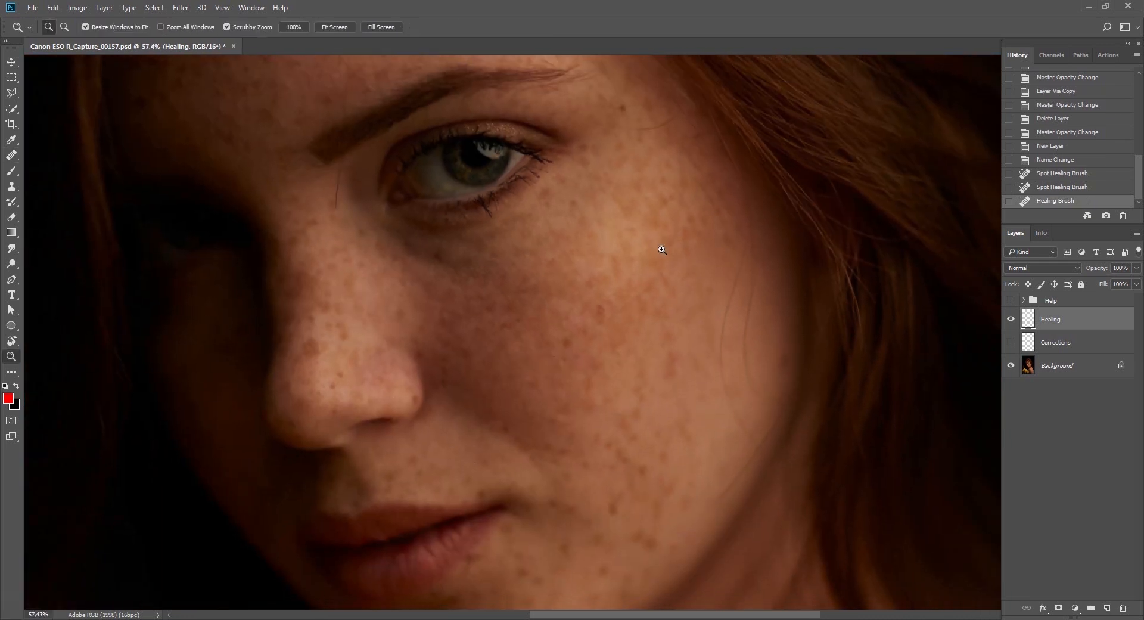
key("j")
key("[")
key("]")
key("bracketleft")
key("bracketleft")
key("[")
key("[")
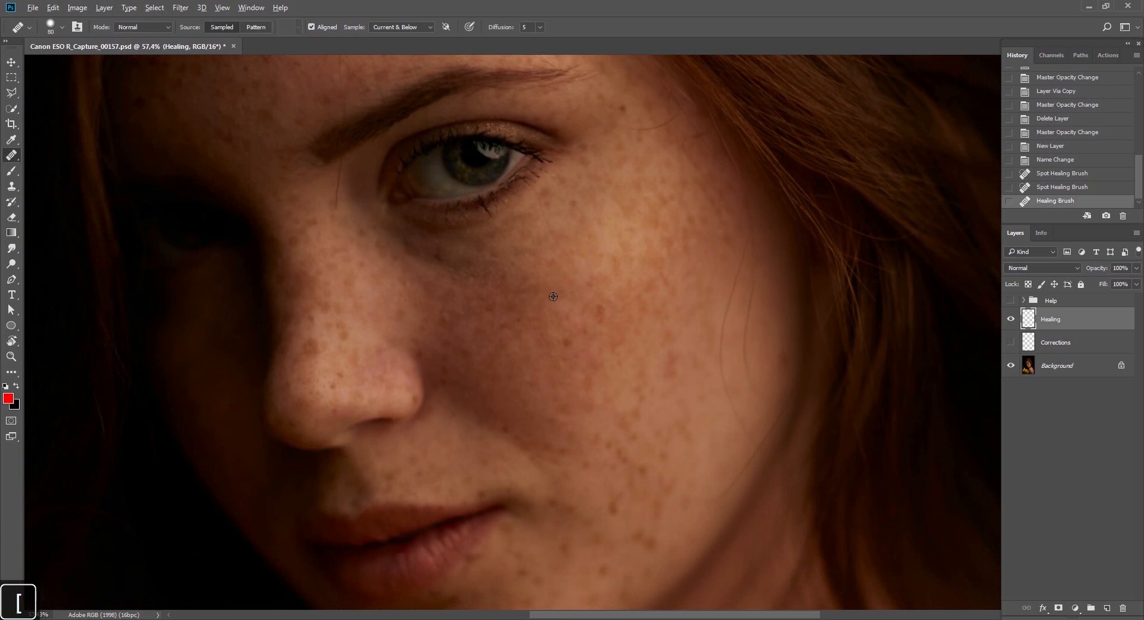
mouse_move(550, 301)
left_mouse_down()
mouse_move(581, 312)
mouse_move(557, 318)
mouse_move(573, 318)
mouse_move(561, 235)
mouse_move(563, 277)
left_mouse_up()
right_click(562, 277)
left_click(647, 316)
type("50")
key("Return")
left_click_drag(663, 256, 646, 256)
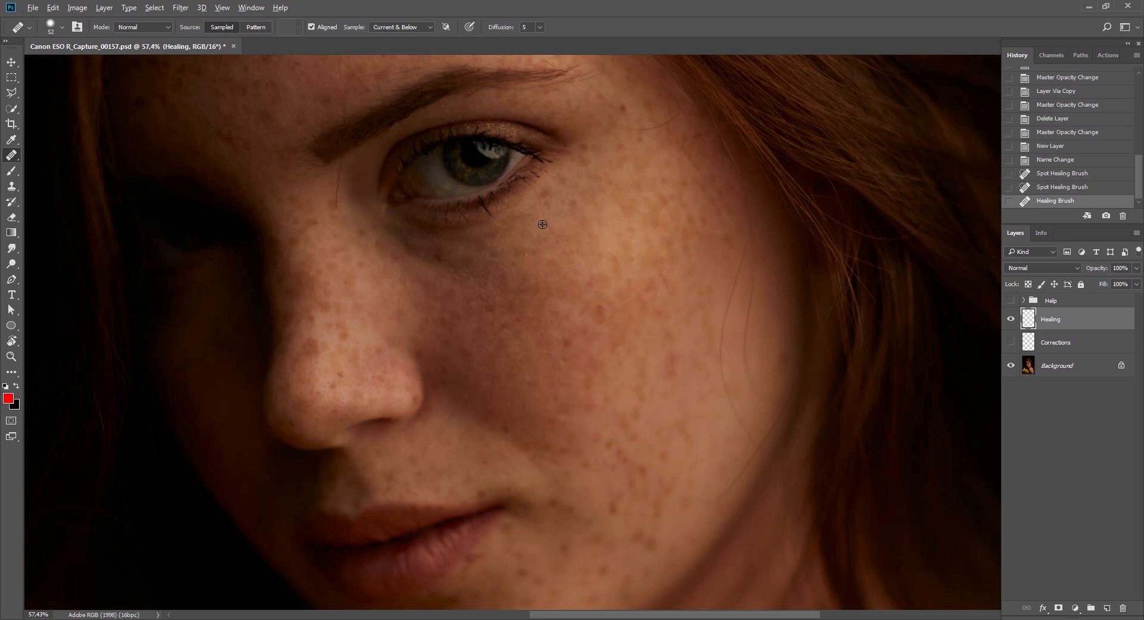
Step: Heal individual dark freckles on the lit cheek and beside the outer corner of the eye with the Healing Brush
left_click(548, 256)
left_click(556, 256)
left_click(582, 391)
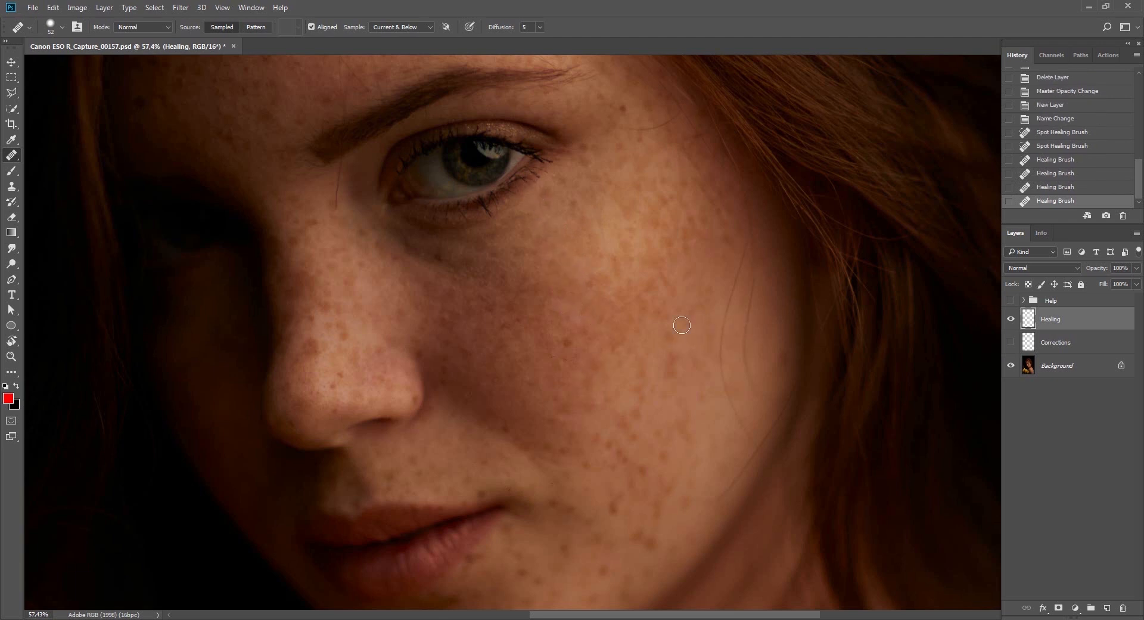
left_click_drag(628, 264, 598, 300)
left_click(620, 182)
left_click(617, 170)
left_click(626, 171)
left_click(641, 180)
Step: Remove the dark mole on the temple just below the eyebrow's outer end with the Spot Healing Brush
mouse_move(612, 201)
left_mouse_down()
mouse_move(637, 251)
mouse_move(646, 309)
left_mouse_up()
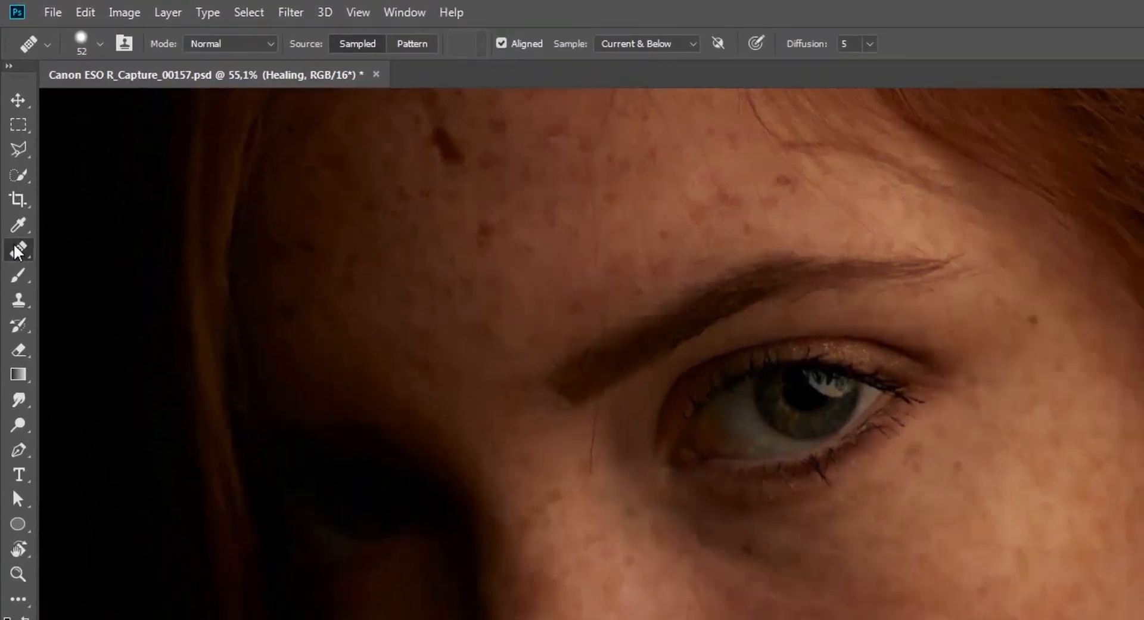
right_click(11, 155)
left_click(71, 155)
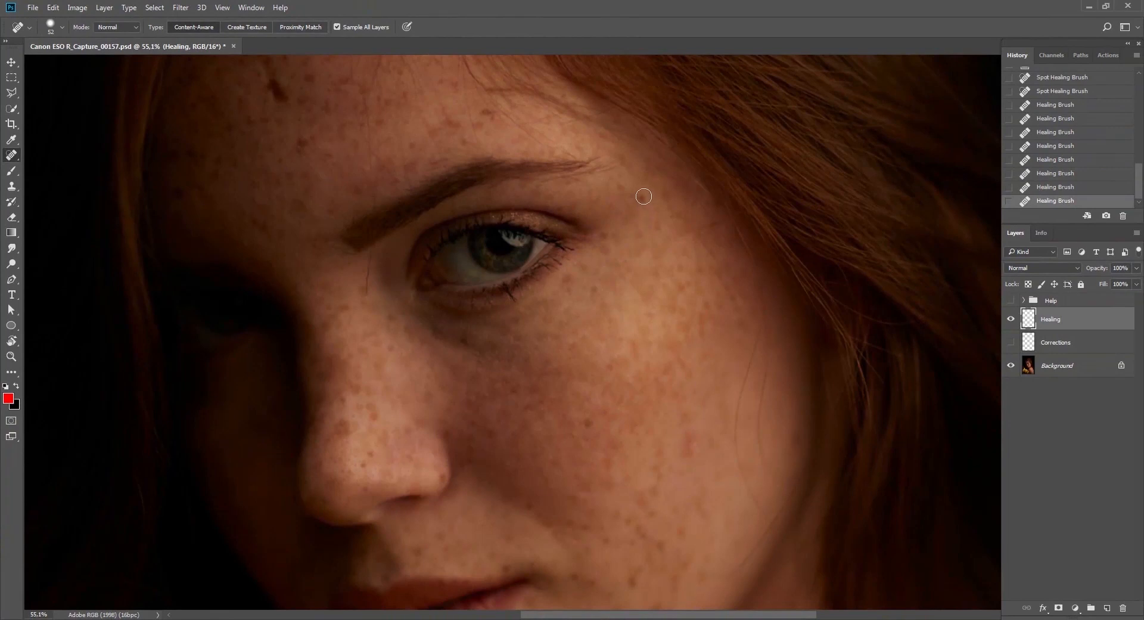
left_click(642, 197)
left_click(1048, 190)
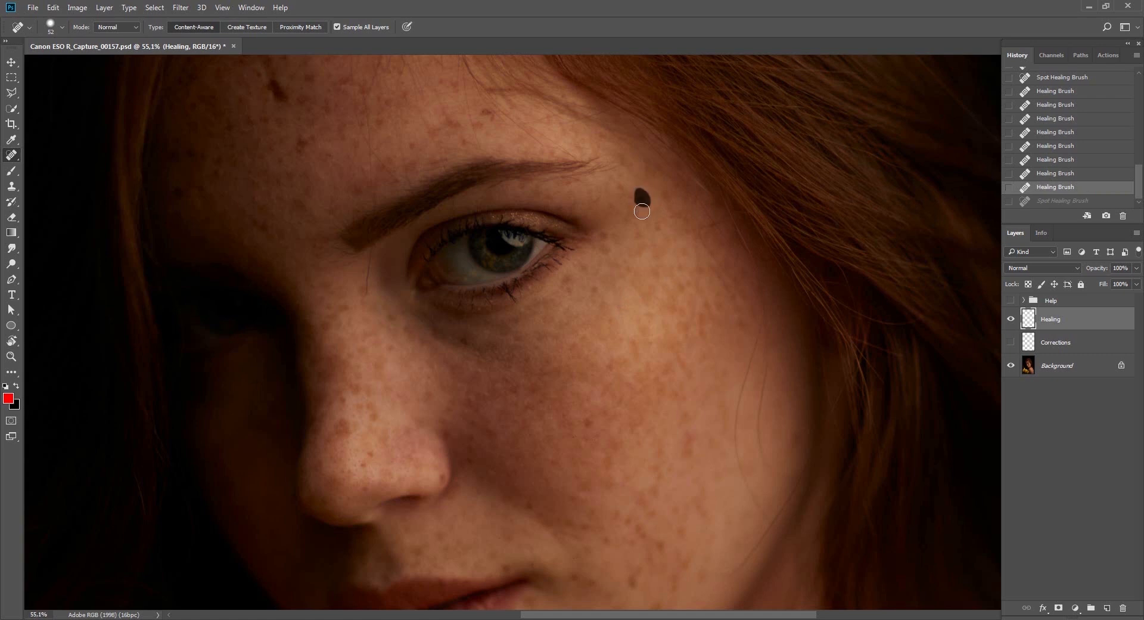
left_click(638, 198)
left_click(640, 204)
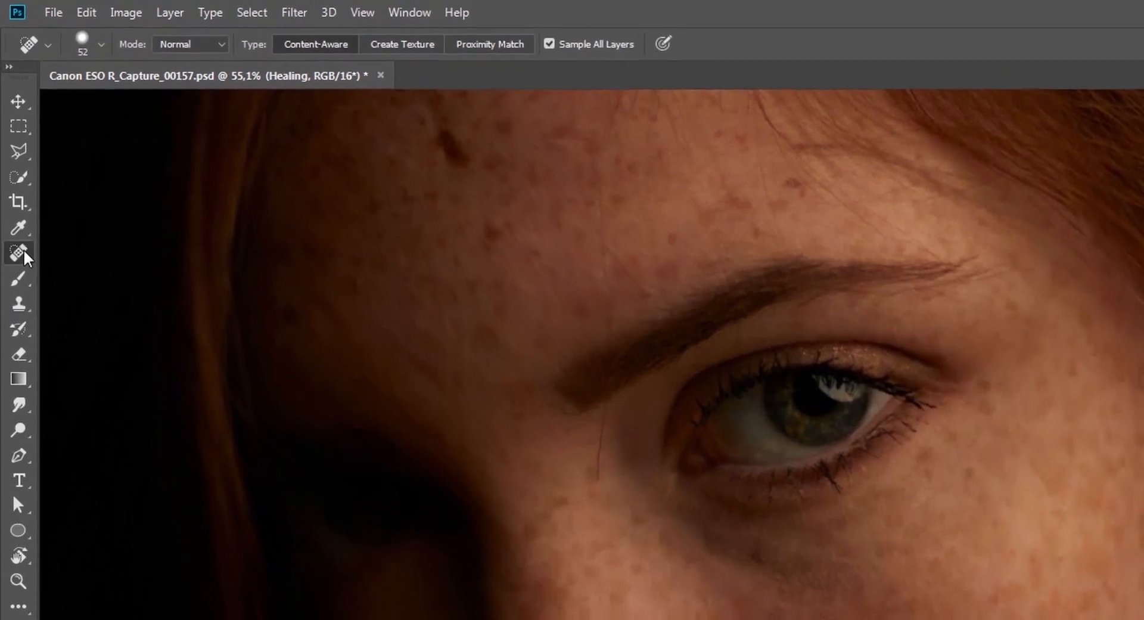
Step: Switch to the Healing Brush with its sampling set to Current & Below
right_click(10, 155)
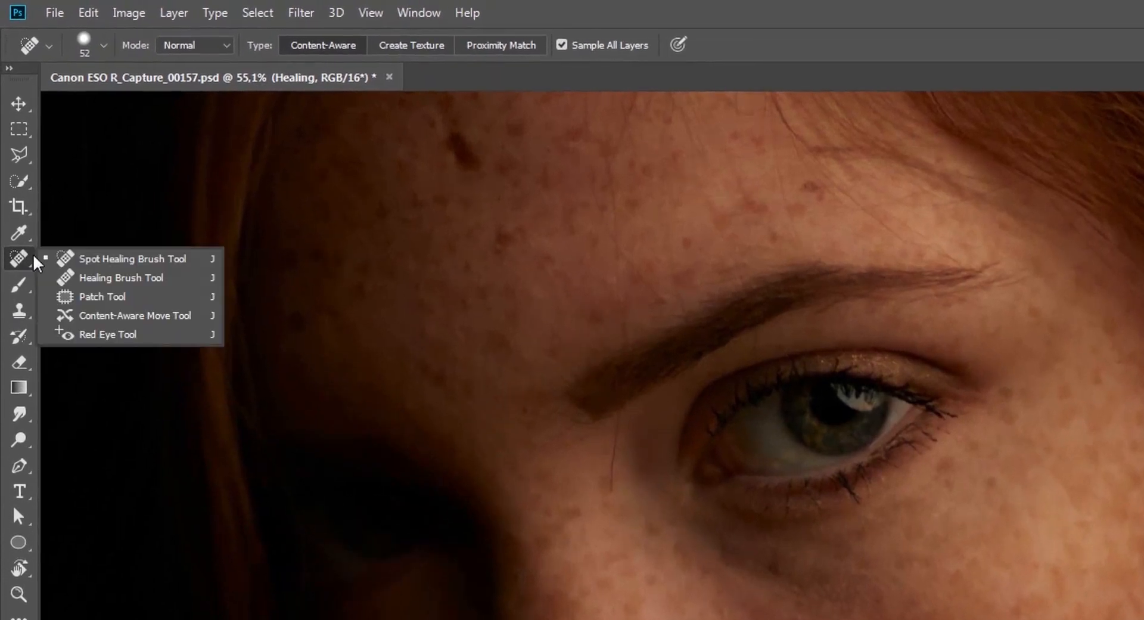
left_click(98, 278)
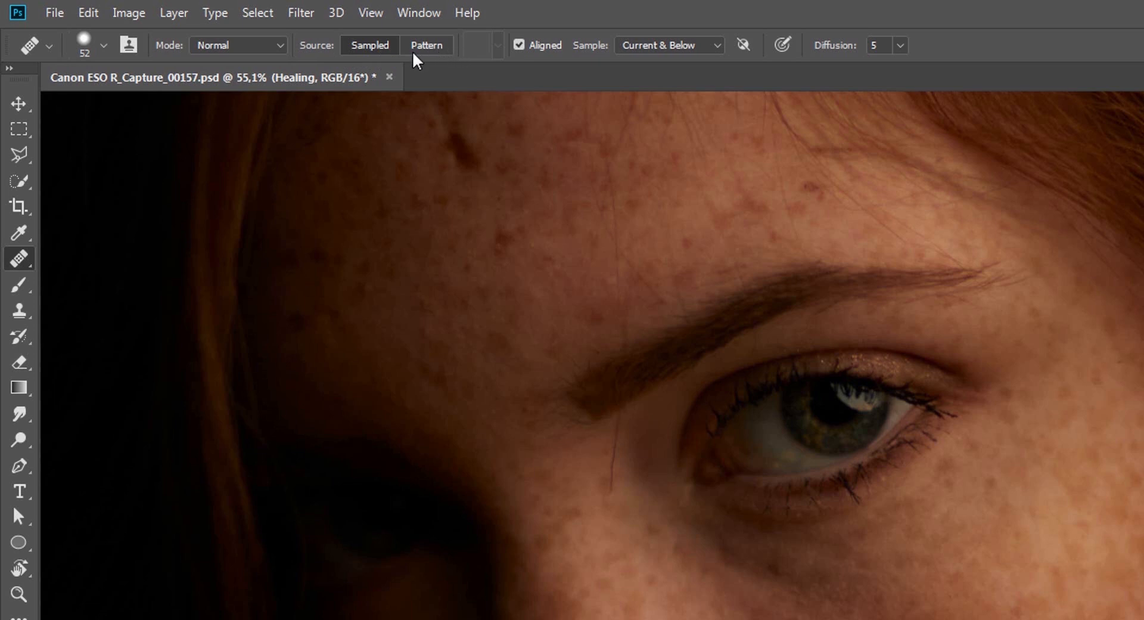
left_click(666, 46)
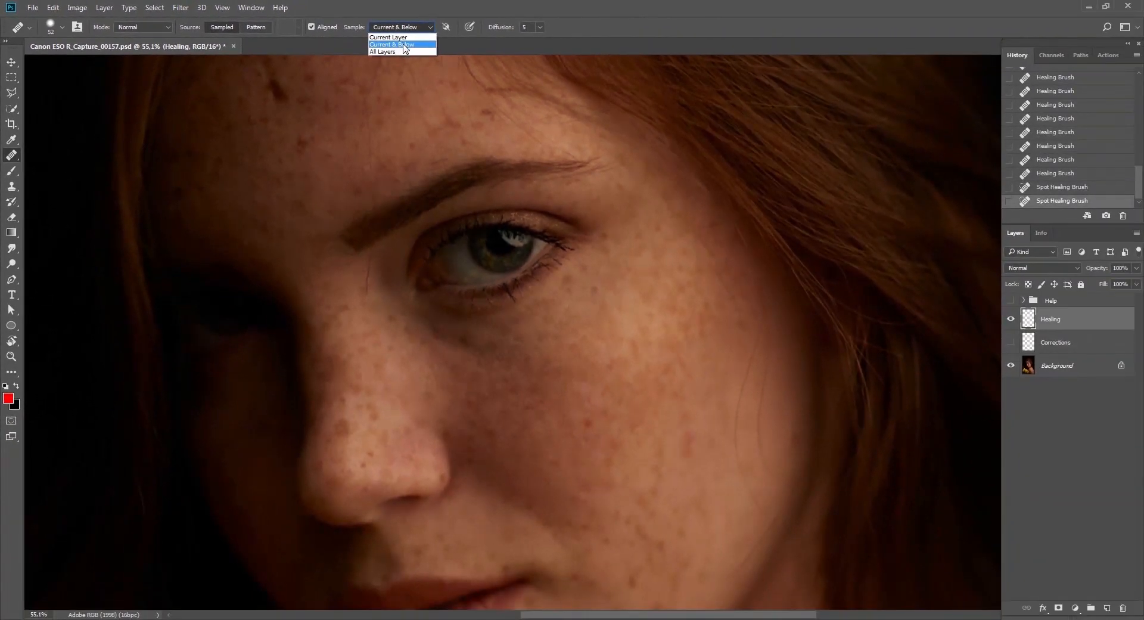
left_click(407, 45)
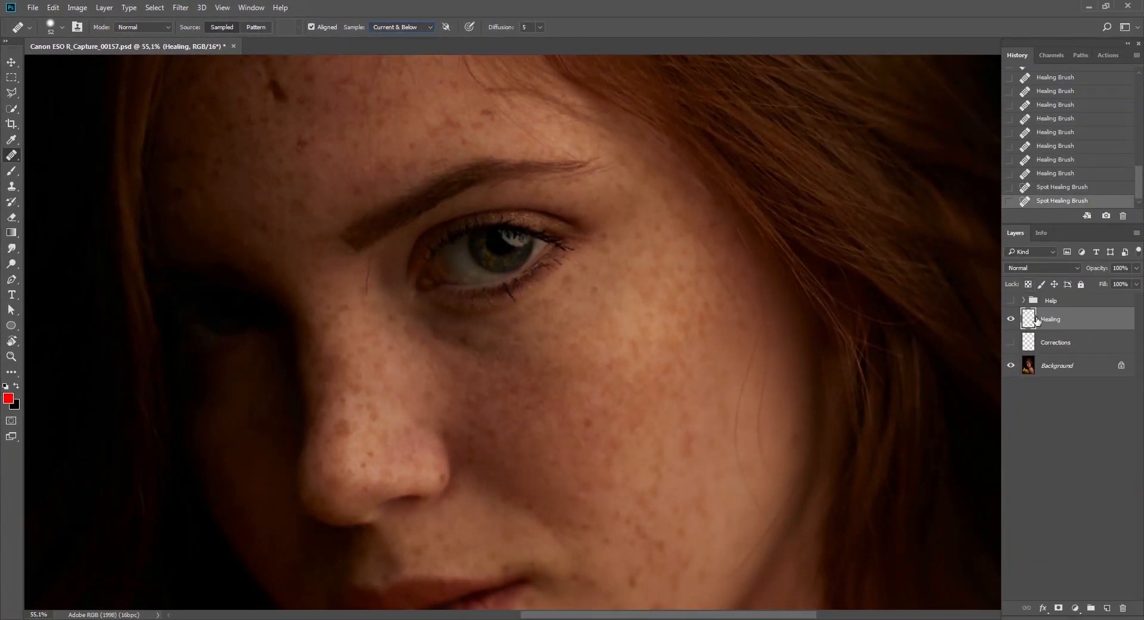
Step: Try to heal the stray hair below the eyebrow's inner end with sampling limited to Current Layer
left_click(379, 27)
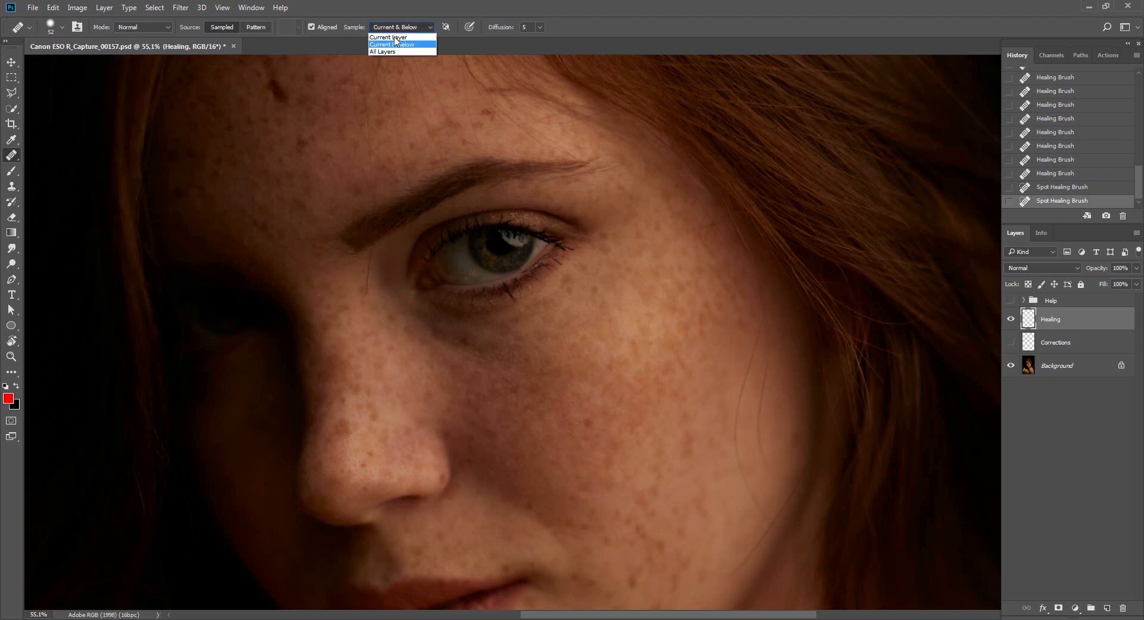
left_click(398, 36)
left_click_drag(557, 317, 576, 319)
left_click(475, 358, "alt")
mouse_move(371, 275)
left_mouse_down()
mouse_move(364, 291)
mouse_move(370, 260)
left_mouse_up()
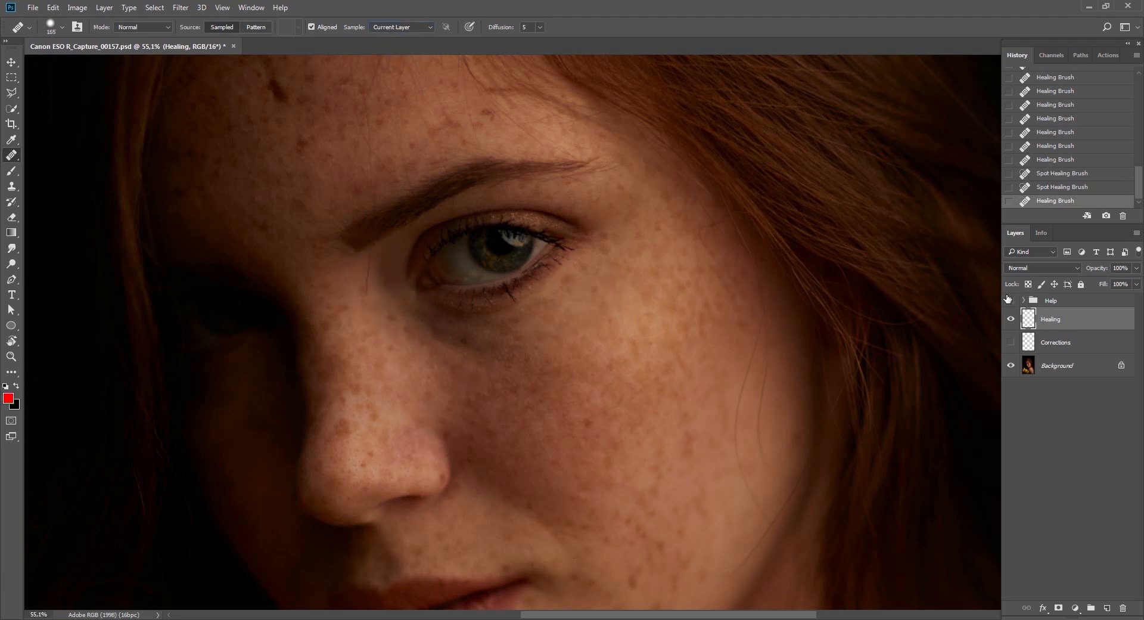
Step: Set sampling back to Current & Below and heal the stray hair beneath the eyebrow's inner end with a smaller Healing Brush
left_click(400, 28)
left_click(403, 45)
left_click_drag(558, 306, 542, 311)
left_click(371, 281)
key("ctrl+z")
key("ctrl+space")
mouse_move(359, 299)
left_mouse_down()
mouse_move(375, 304)
mouse_move(363, 287)
mouse_move(374, 247)
left_mouse_up()
left_click(366, 290)
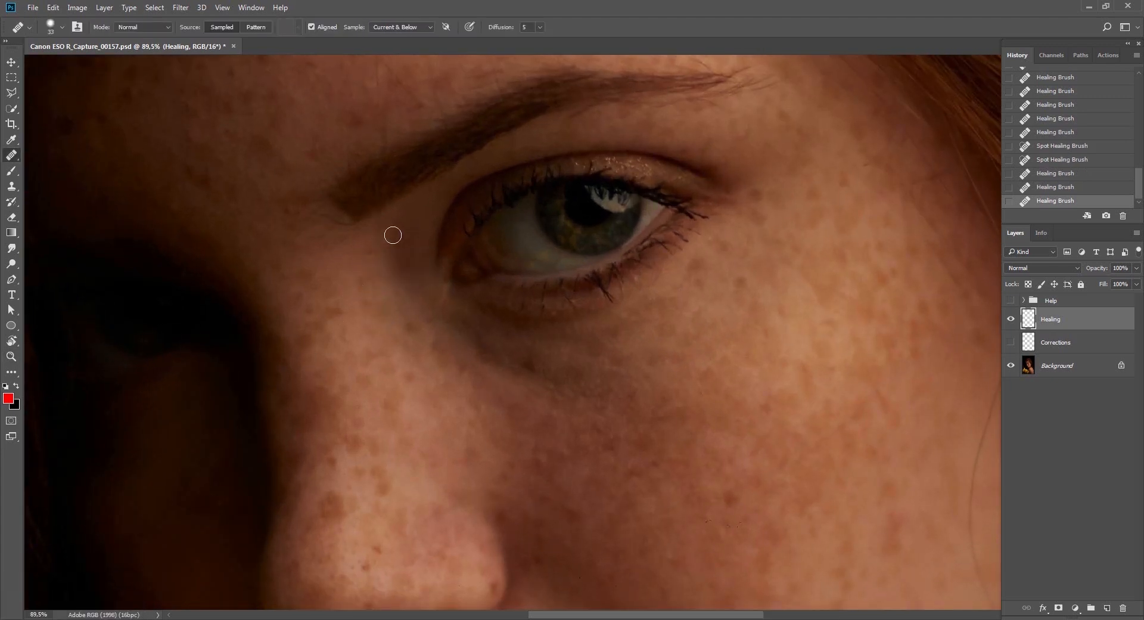
Step: Heal the stray hairs on the skin directly under the middle of the eyebrow, sampling from the skin nearby
key("ctrl+space")
mouse_move(534, 283)
left_mouse_down()
mouse_move(552, 414)
mouse_move(605, 415)
left_mouse_up()
key("ctrl+space")
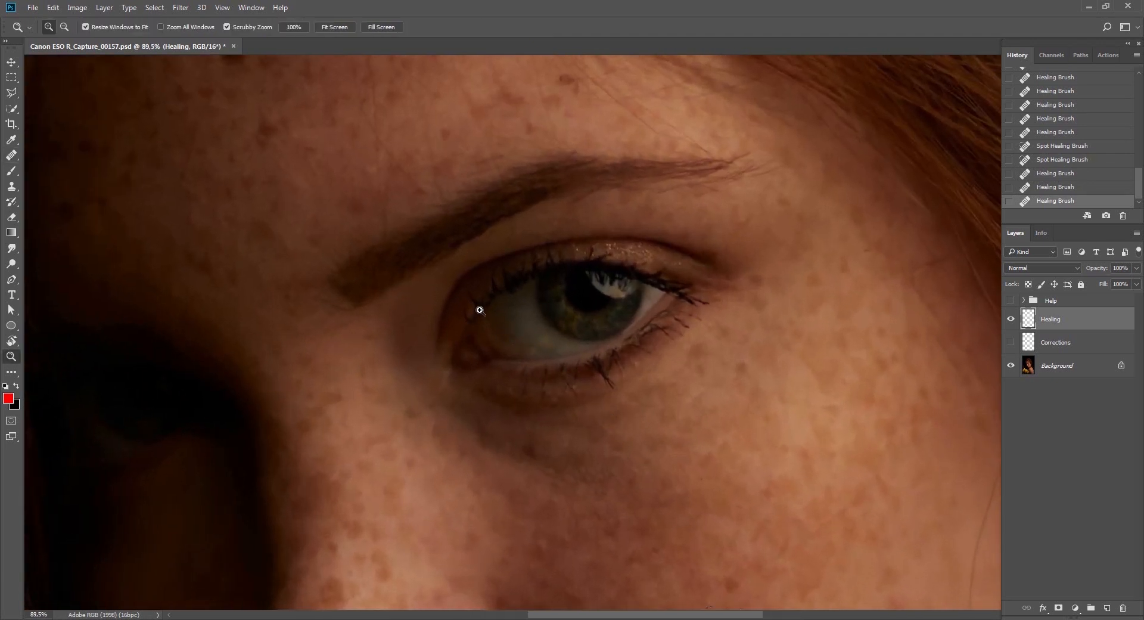
key("ctrl+space")
key("alt")
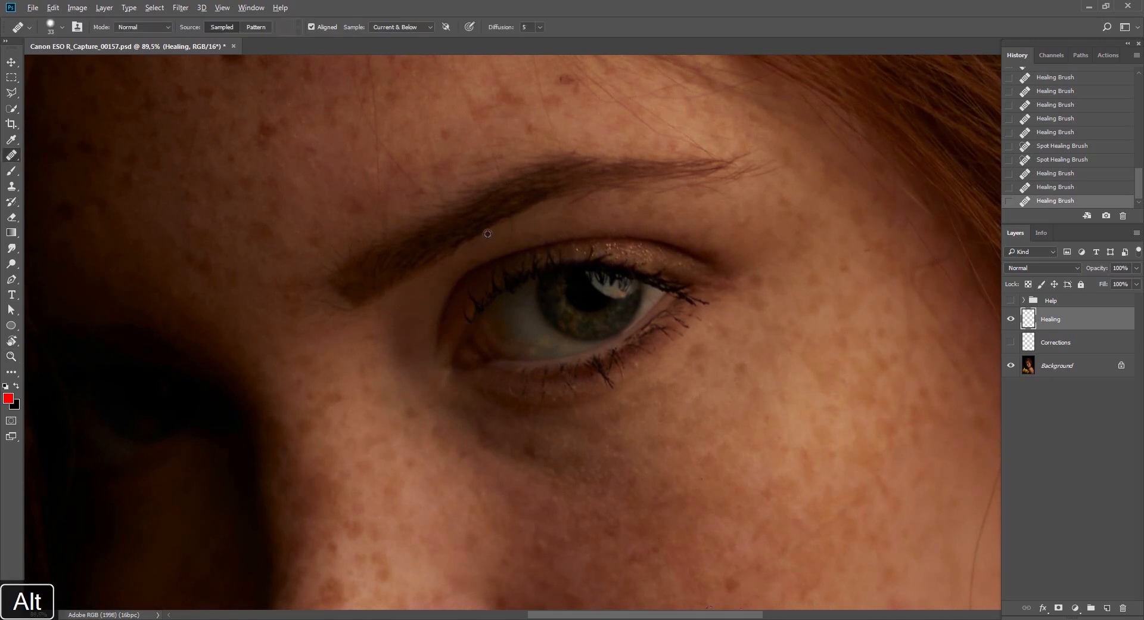
left_click(487, 233, "alt")
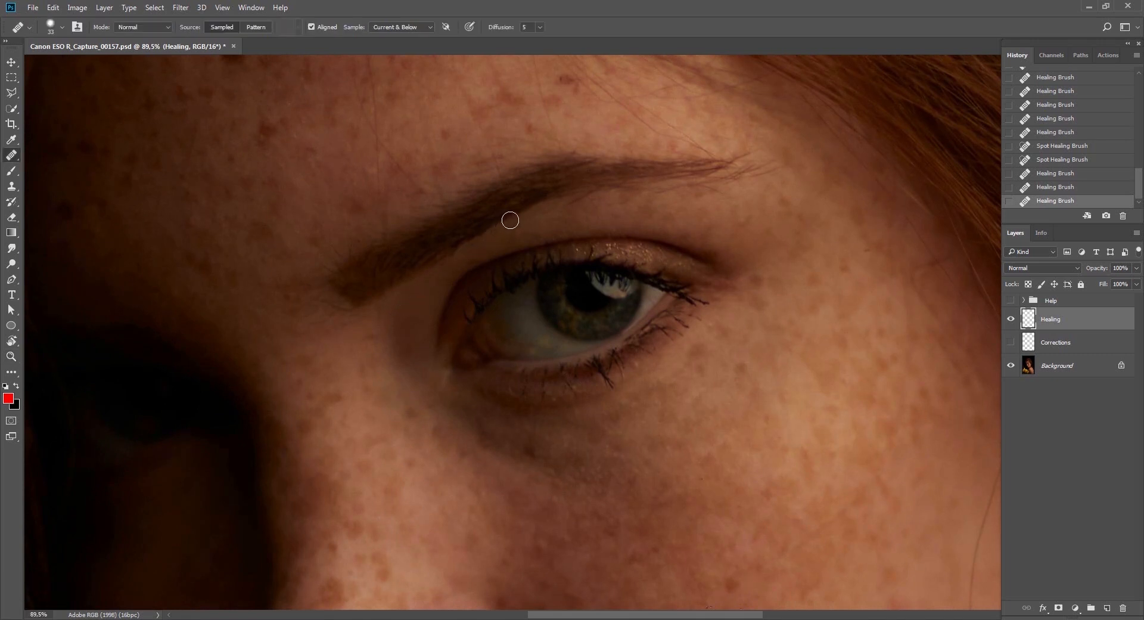
left_click_drag(509, 229, 510, 240)
Step: Heal the remaining stray hairs under the eyebrow's arch toward its outer end, resampling clean skin between strokes
left_click(533, 216, "alt")
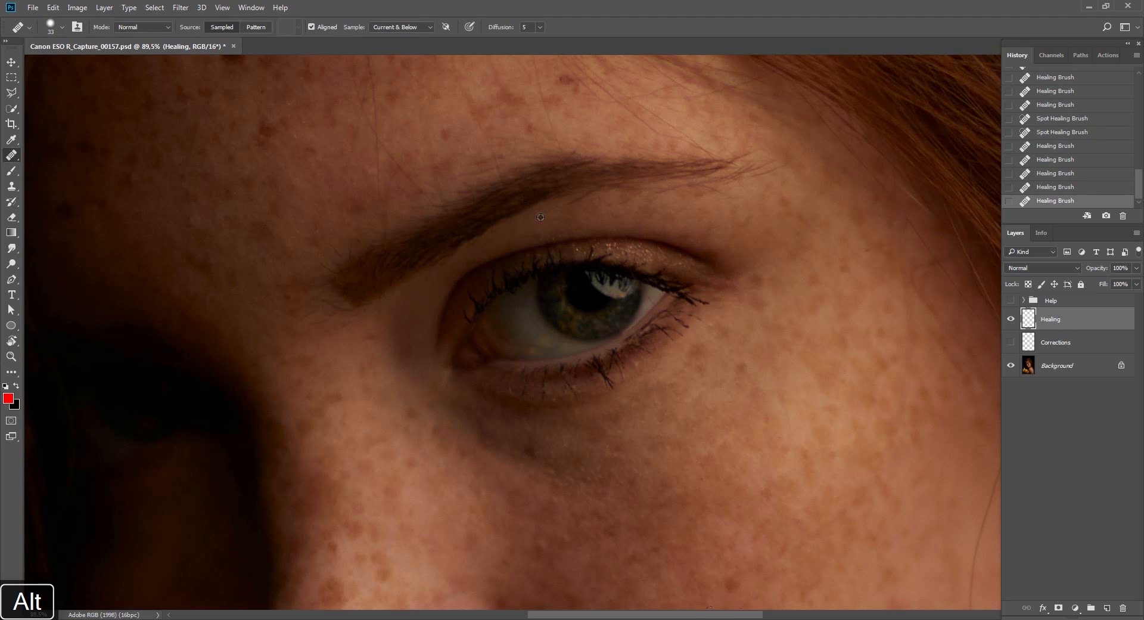
left_click(562, 206, "alt")
mouse_move(577, 201)
left_mouse_down()
mouse_move(567, 208)
mouse_move(592, 191)
left_mouse_up()
left_click(620, 196, "alt")
left_click(615, 201, "alt")
left_click(585, 197)
left_click(645, 190, "alt")
left_click(590, 209)
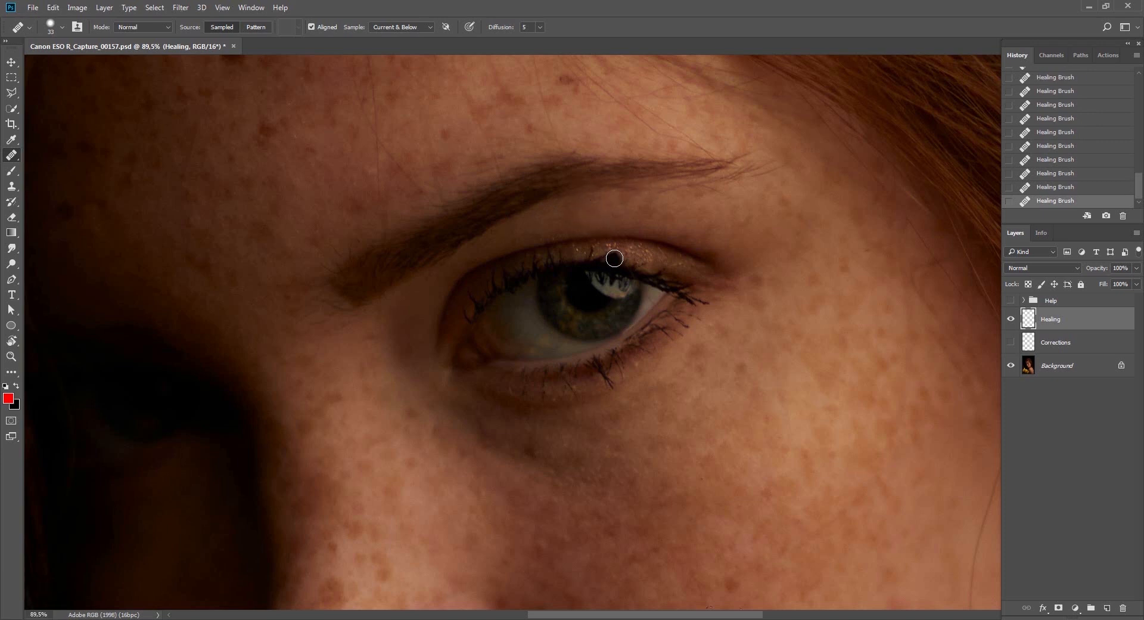
Step: Enlarge the Healing Brush and heal the large dark mark on the shadowed side of the forehead
left_click_drag(470, 248, 574, 415)
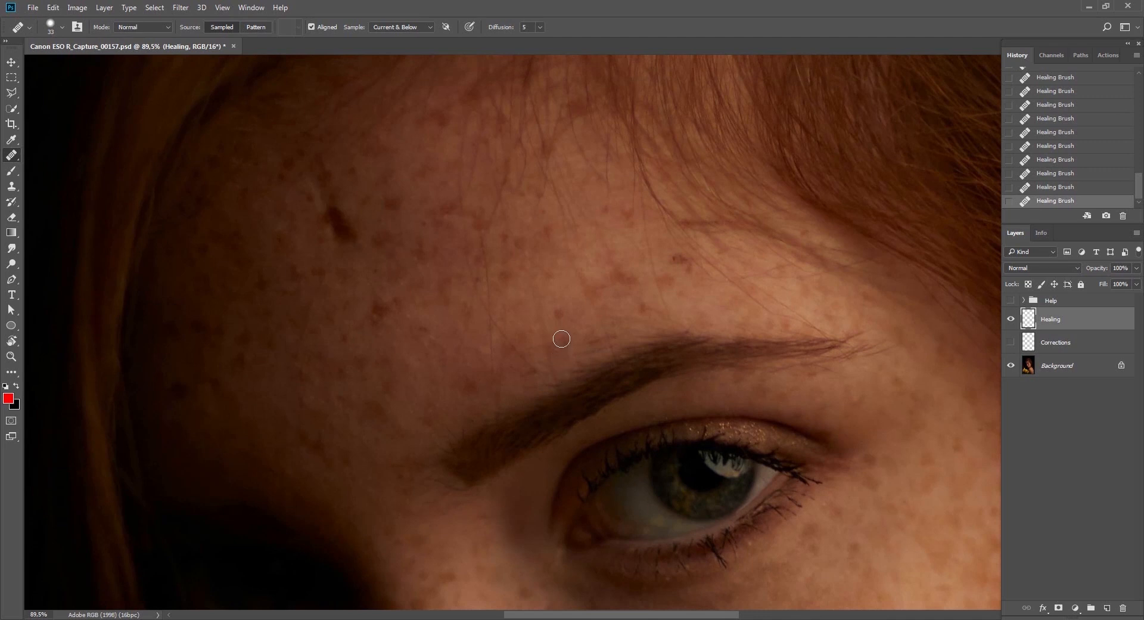
key("bracketright")
key("bracketright")
key("bracketright")
key("bracketright")
key("bracketright")
key("bracketright")
left_click(306, 253, "alt")
left_click_drag(336, 214, 361, 280)
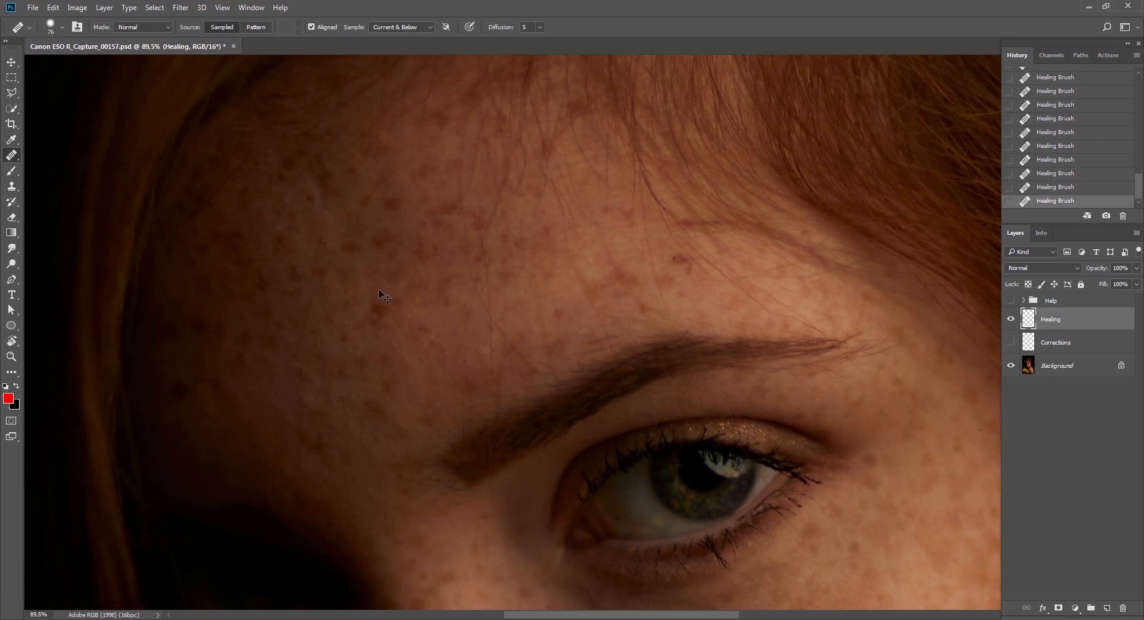
key("ctrl+shift+f")
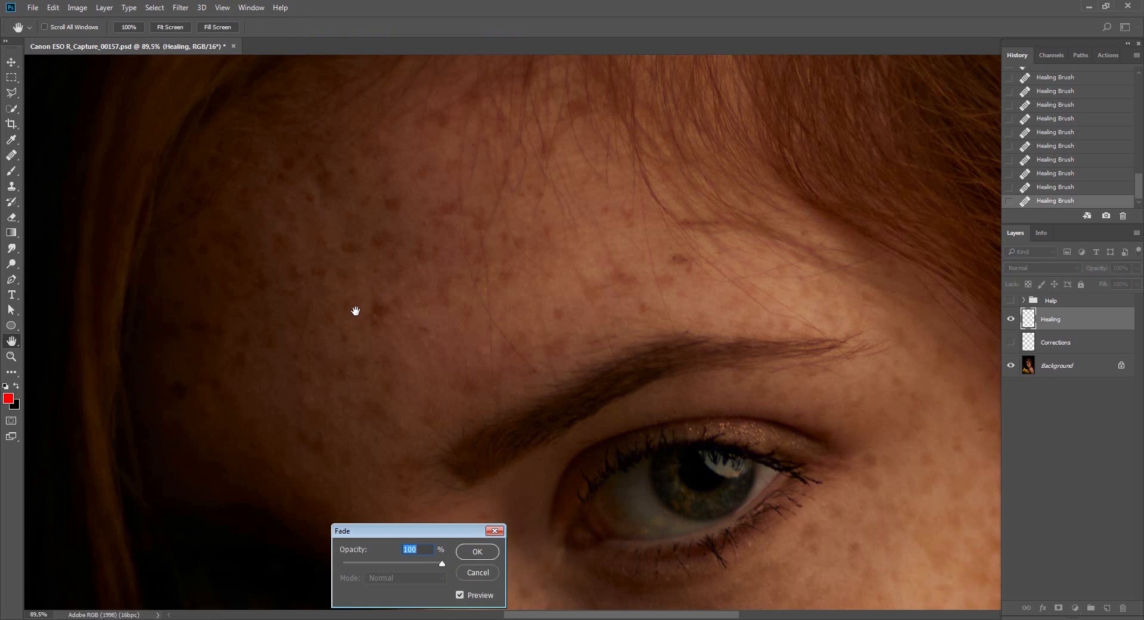
key("Escape")
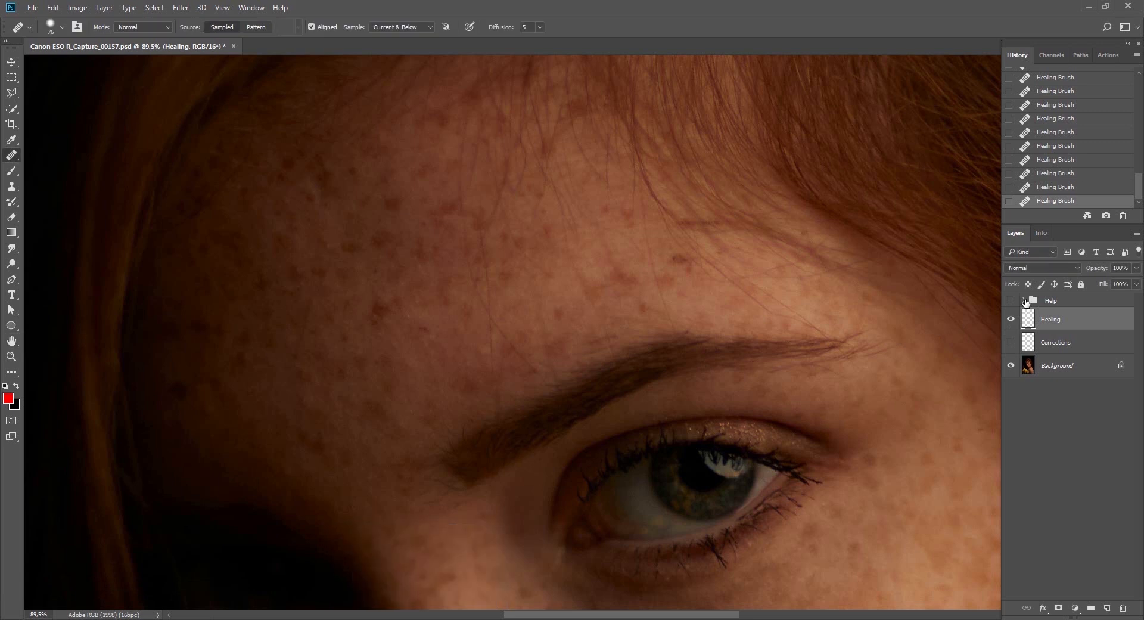
Step: Try adjusting the opacity of the Multiply layer inside the Help group
left_click(1024, 300)
left_click(1085, 330)
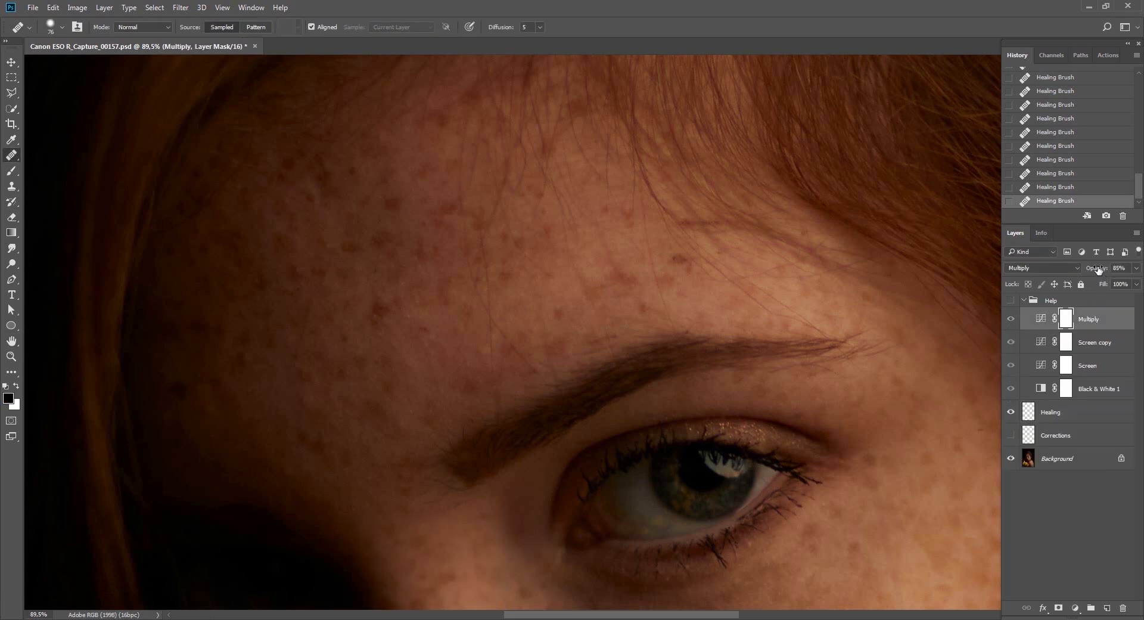
left_click_drag(1102, 269, 1097, 269)
key("ctrl+z")
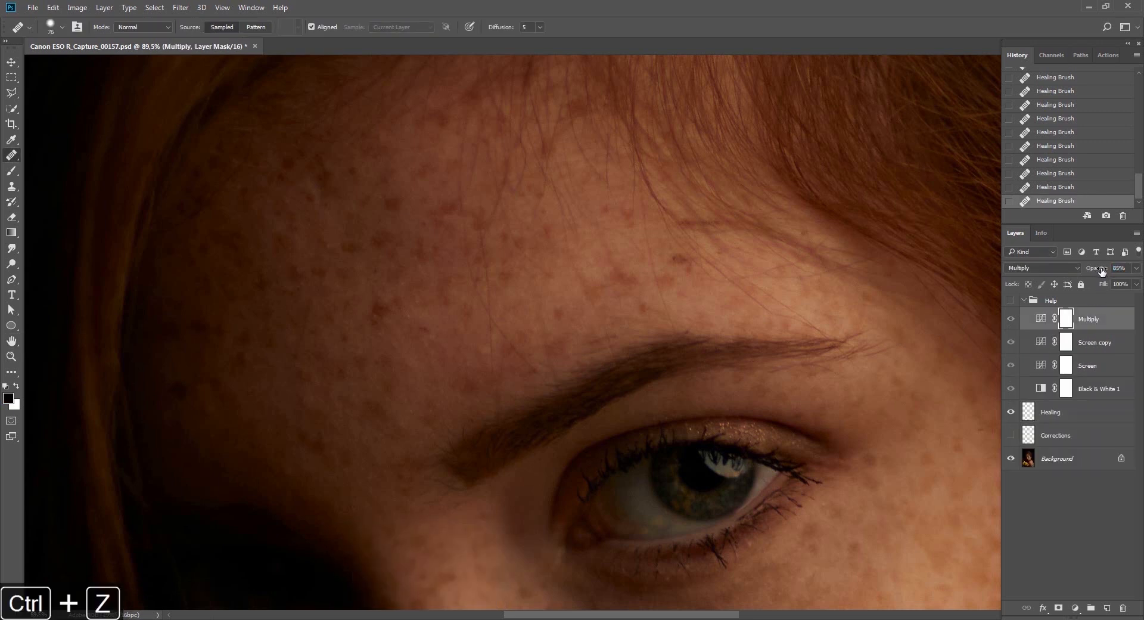
Step: Undo the last healing stroke on the forehead mark and reactivate the Healing layer with the Help group collapsed
left_click(1047, 189)
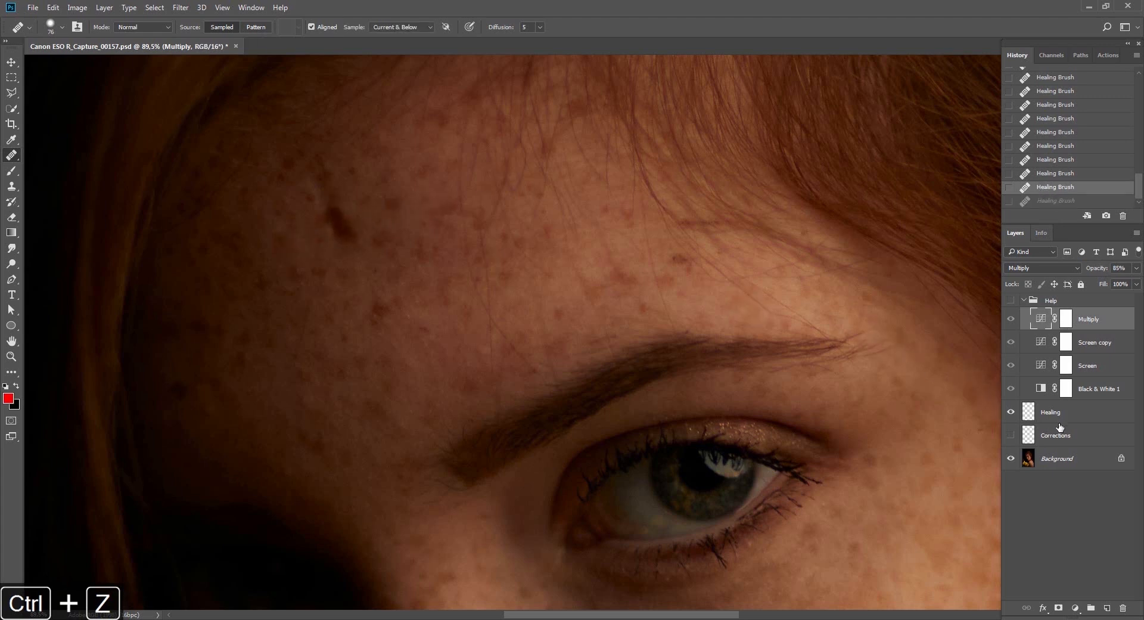
left_click(1067, 411)
left_click(1024, 300)
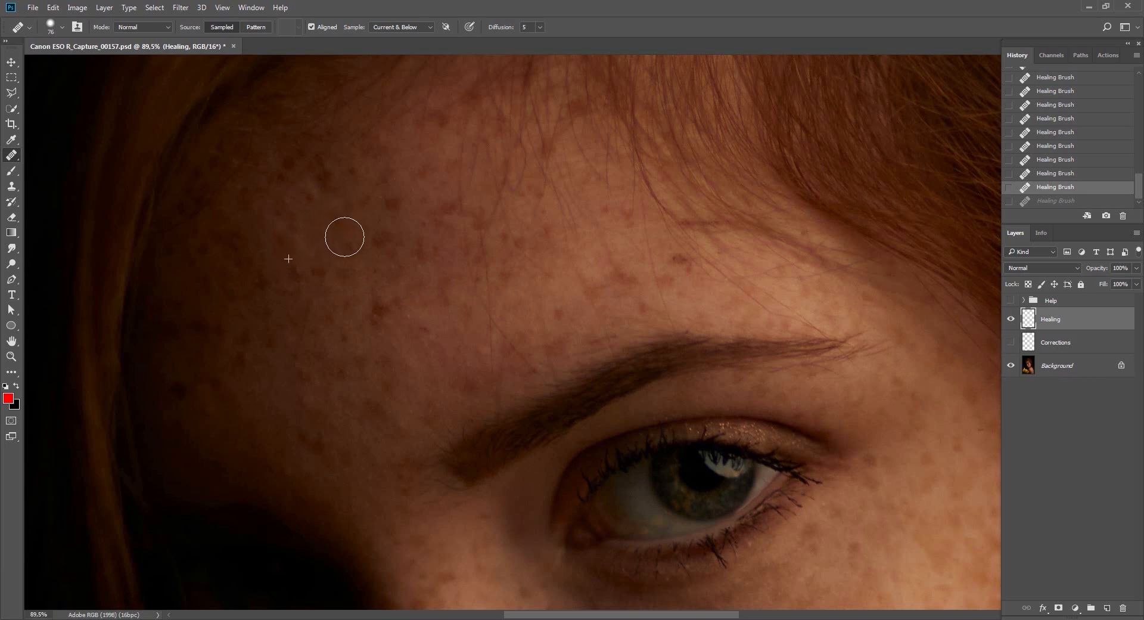
Step: Heal the dark forehead mark again and fade that stroke to 50% opacity
left_click(338, 213)
key("ctrl+shift+f")
type("50")
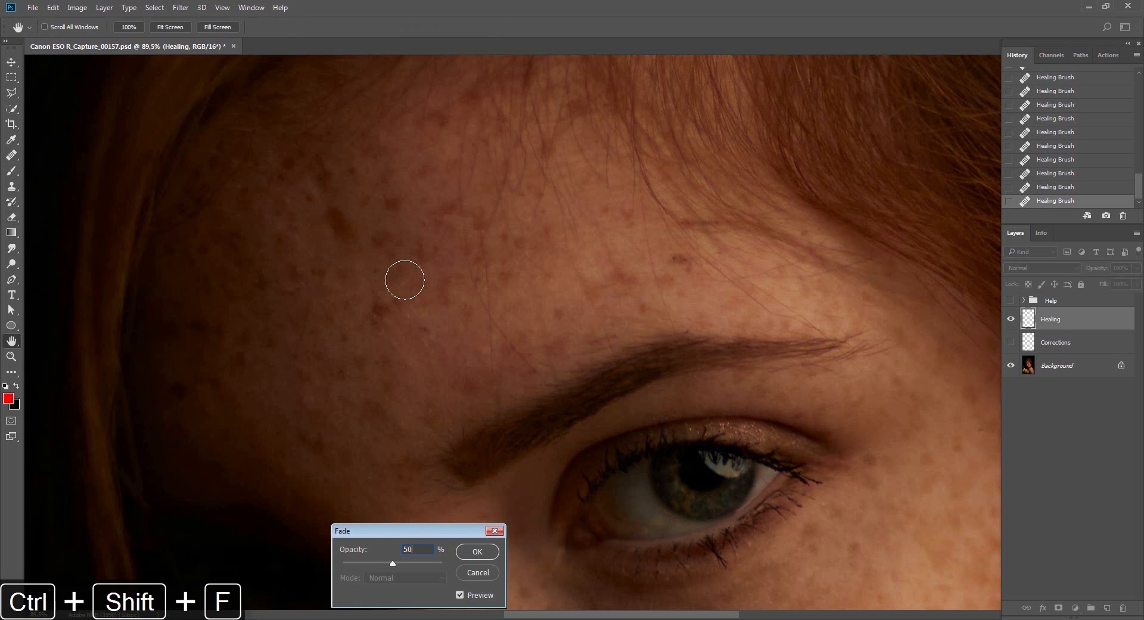
key("Return")
Step: Fade the forehead healing stroke again, trying 0% and 100% opacity before setting it to 75%
key("v")
scroll(416, 264, "down", 2)
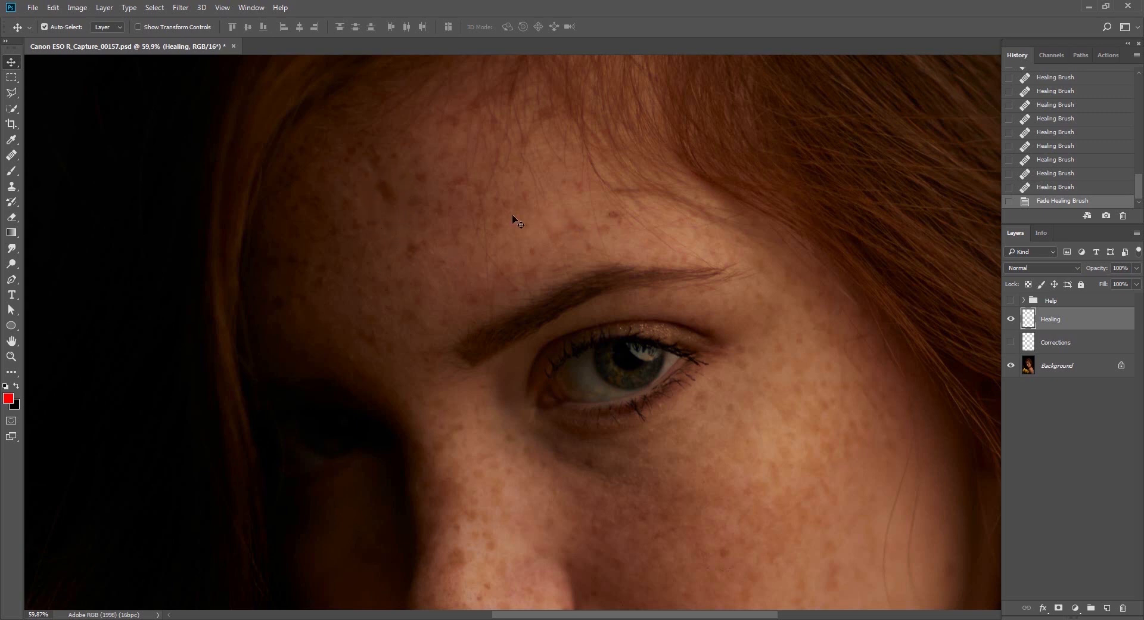
key("ctrl+shift+f")
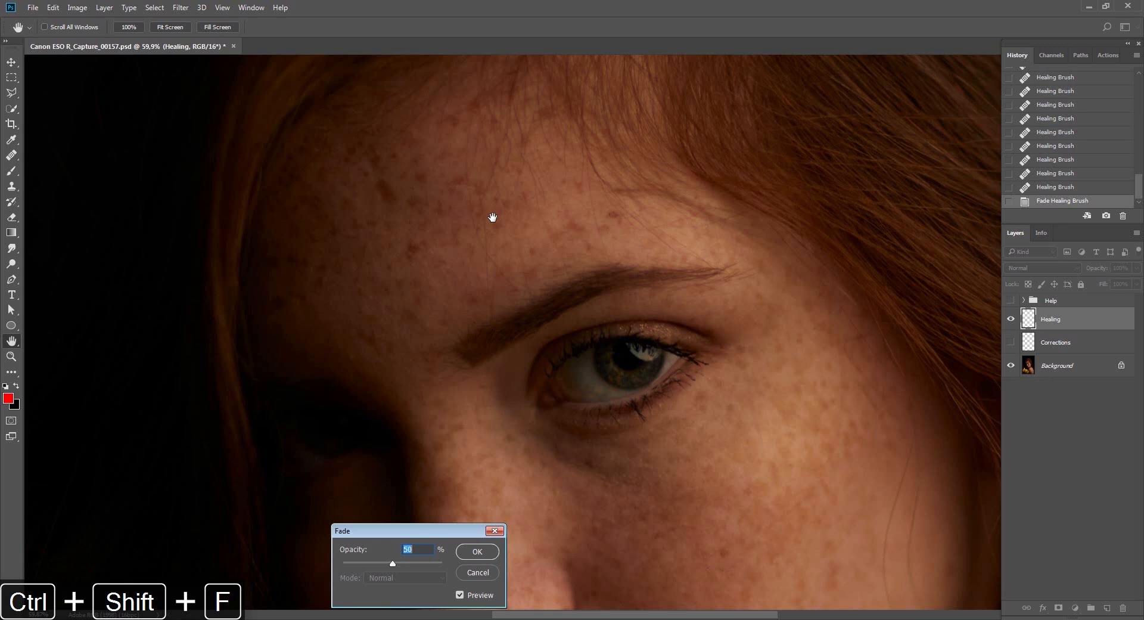
type("0")
key("ctrl+a")
type("100")
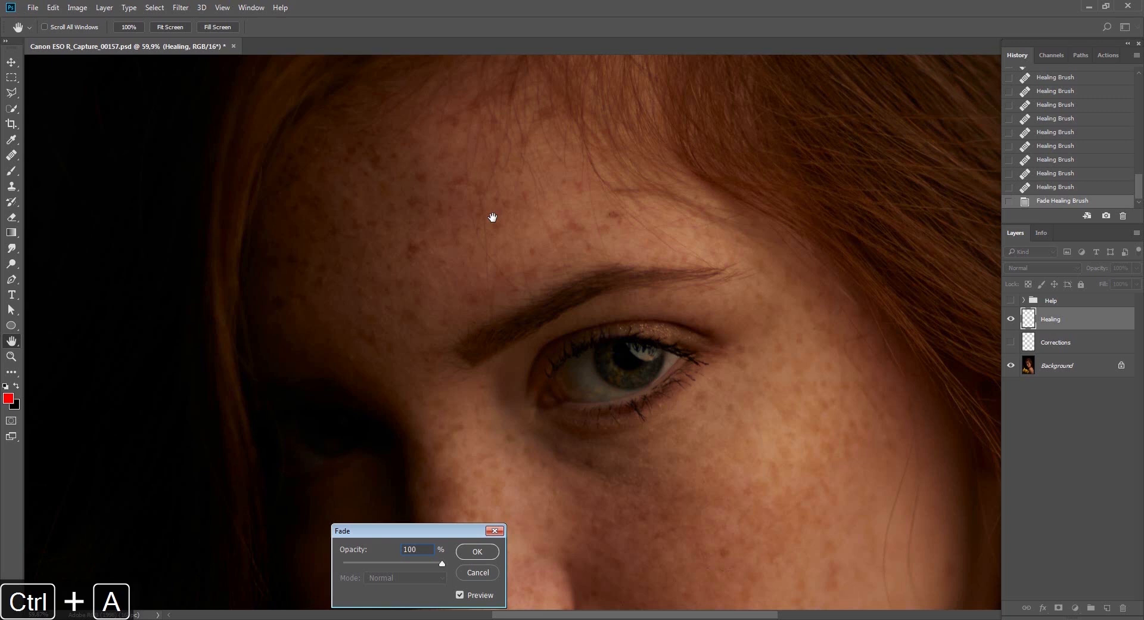
key("ctrl+a")
type("75")
key("Return")
Step: Heal individual dark freckles on the cheek beside the nose with the Healing Brush
key("z")
left_click_drag(567, 145, 513, 248)
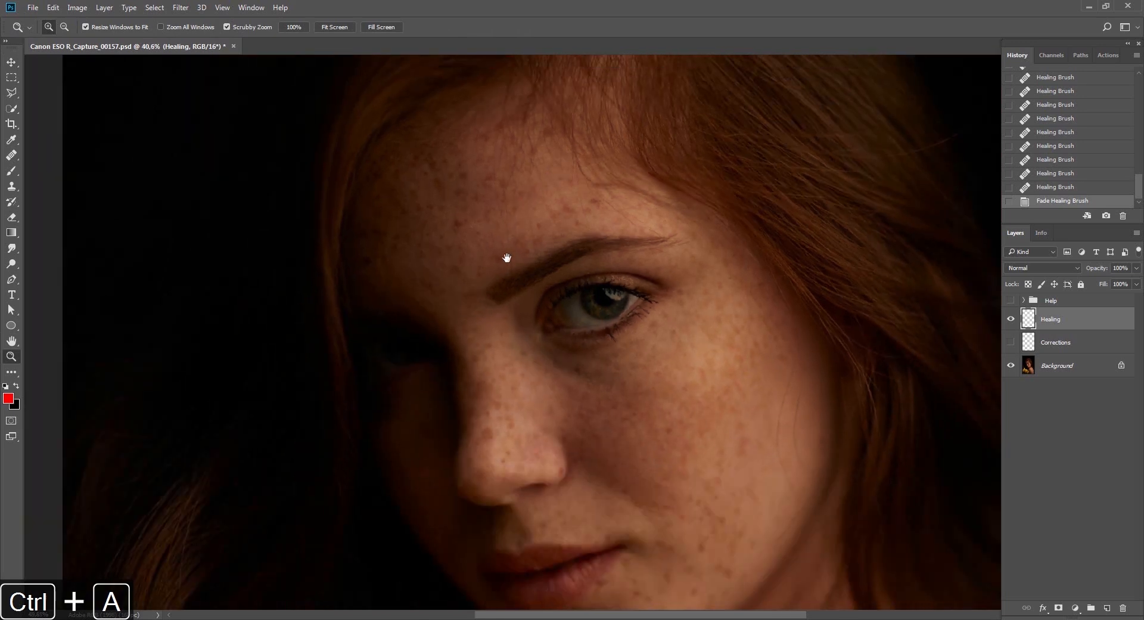
left_click_drag(549, 428, 449, 322)
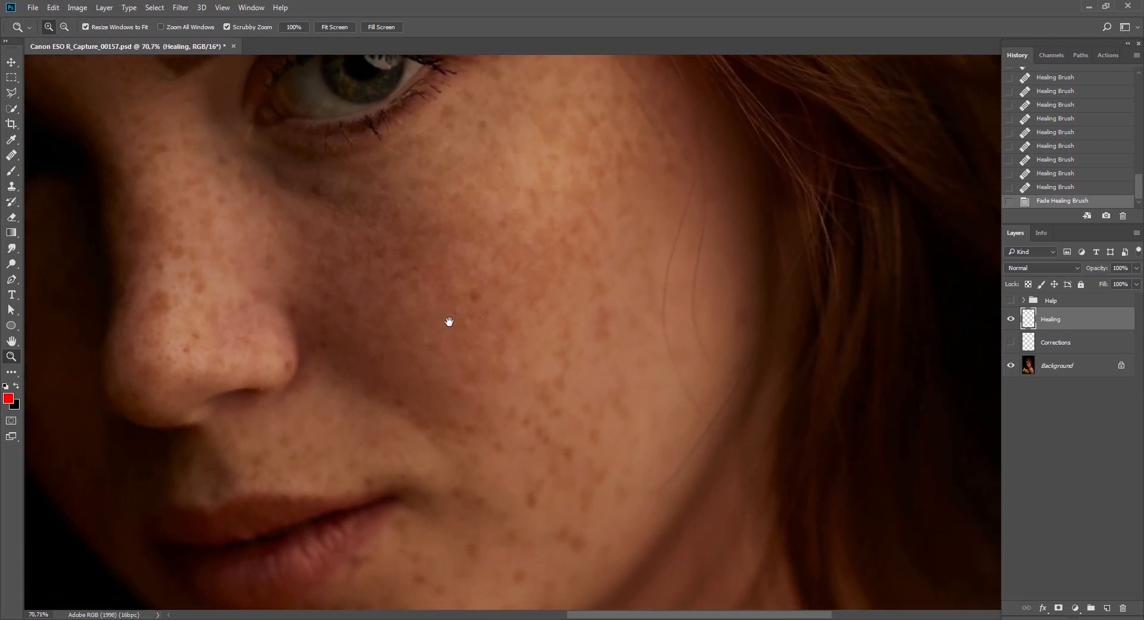
key("j")
left_click_drag(583, 377, 572, 377)
mouse_move(434, 306)
left_mouse_down()
mouse_move(450, 324)
mouse_move(424, 318)
left_mouse_up()
left_click(435, 312, "alt")
left_click(470, 330)
left_click(489, 334)
left_click(511, 333)
left_click(517, 330)
mouse_move(570, 361)
left_mouse_down()
mouse_move(514, 364)
mouse_move(505, 417)
left_mouse_up()
Step: Rotate the canvas view to -74° with the Rotate View tool so the face lies sideways
key("r")
left_click_drag(674, 322, 599, 216)
left_click_drag(619, 286, 647, 294)
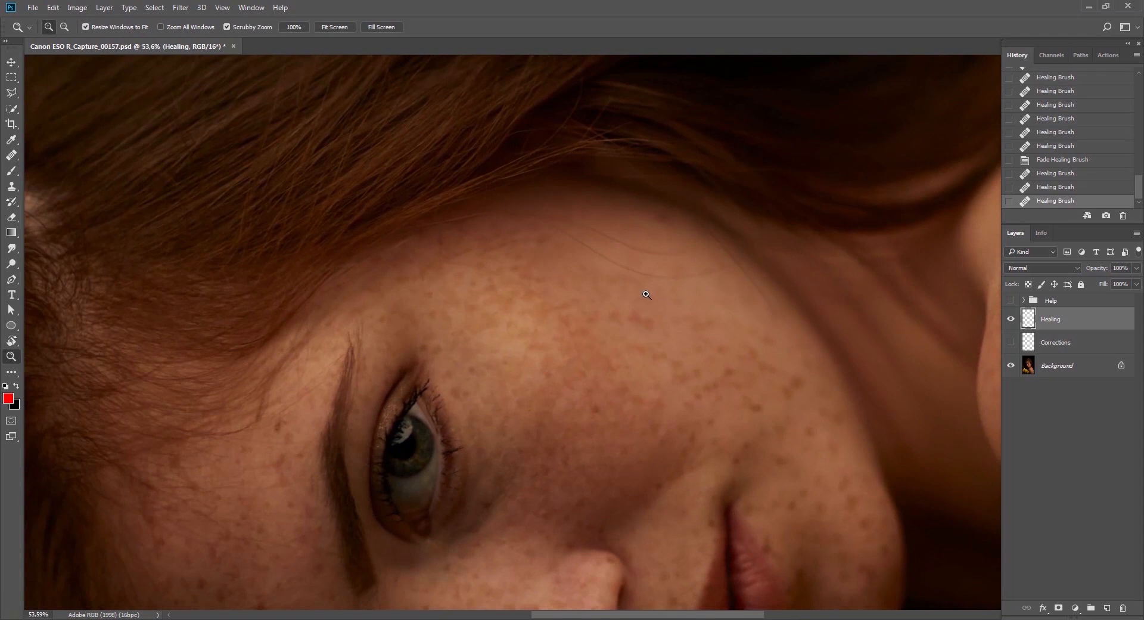
key("v")
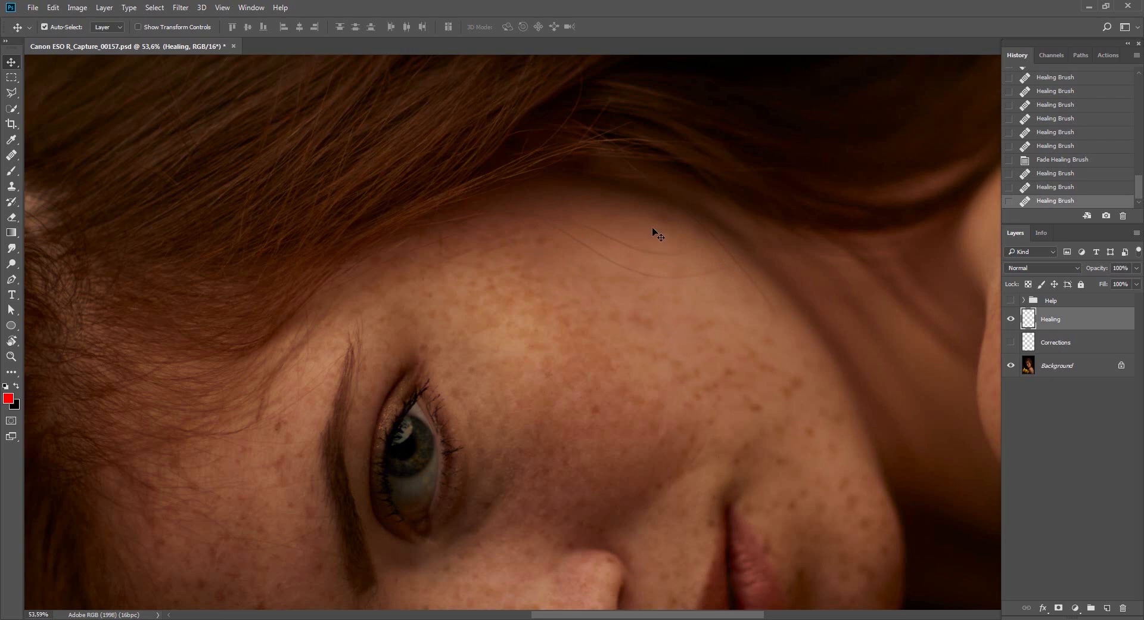
left_click(13, 342)
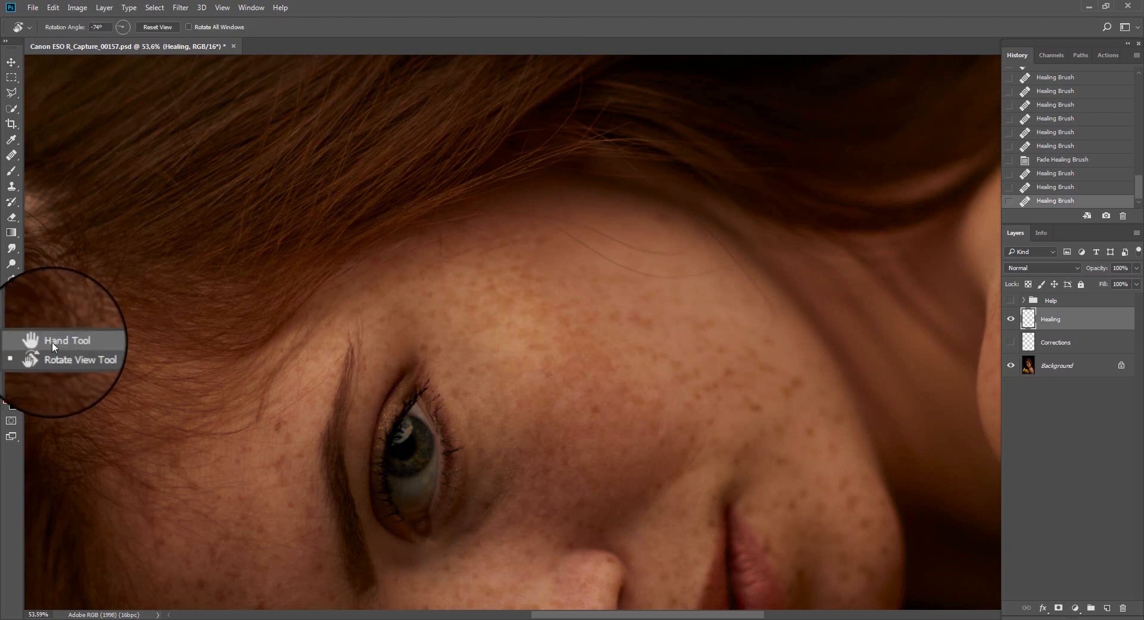
left_click(84, 353)
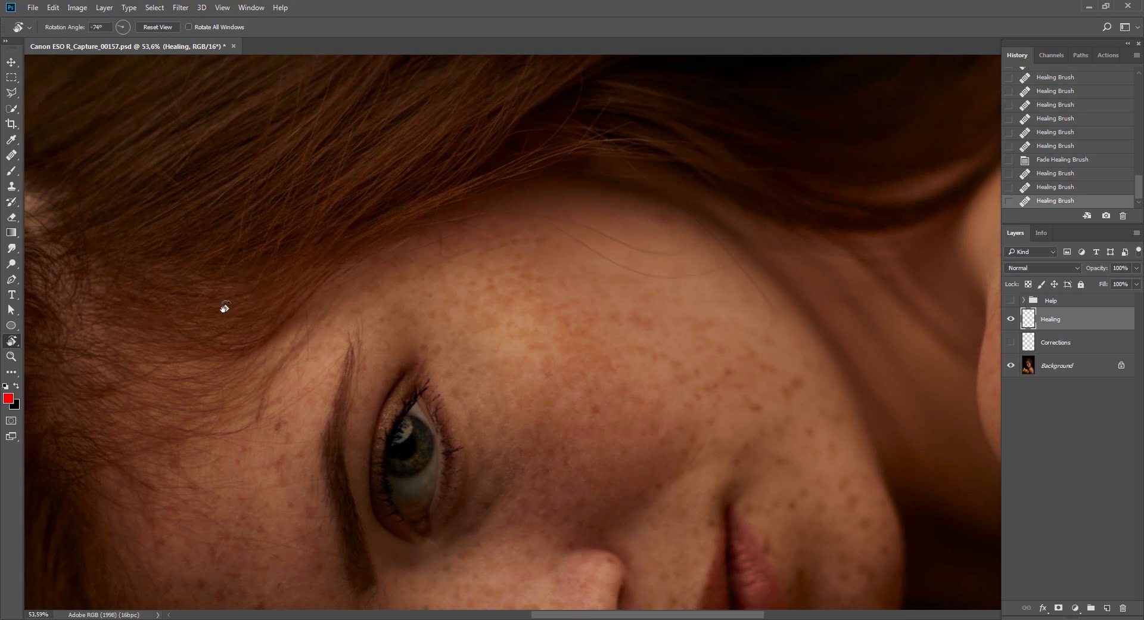
key("v")
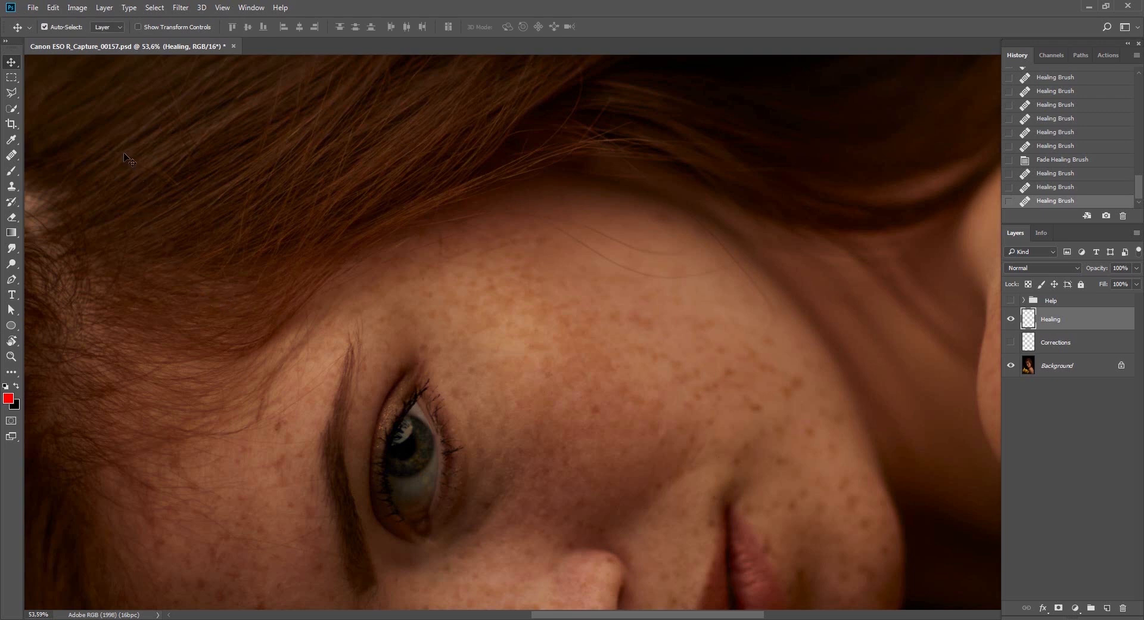
Step: Review the advanced graphics processor settings in the Performance preferences, including the drawing mode and OpenCL option
left_click(53, 8)
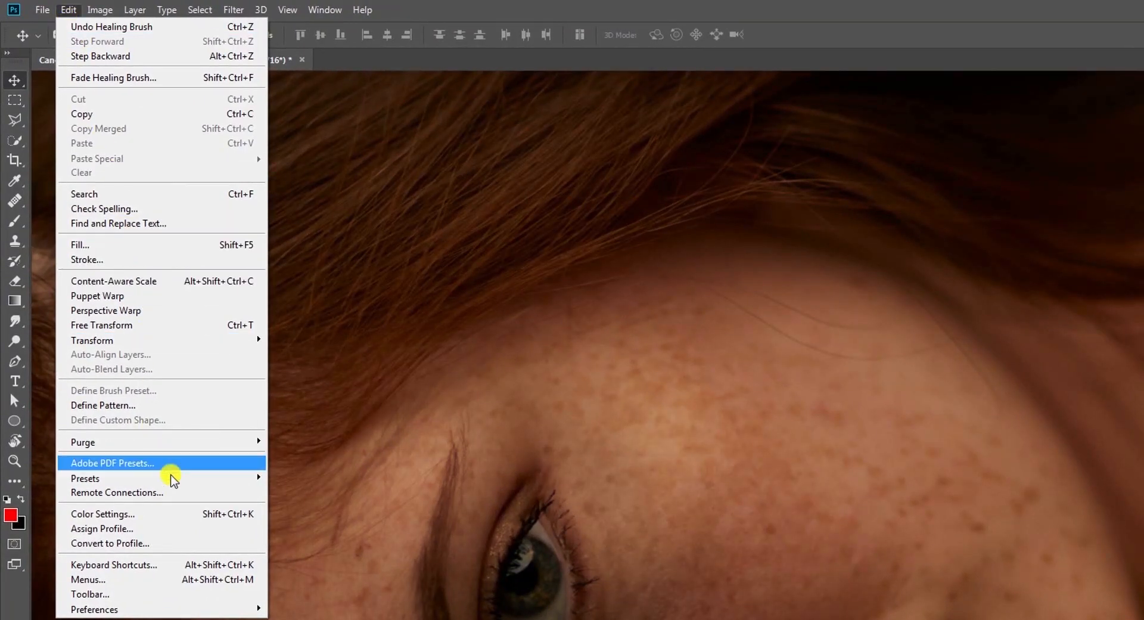
mouse_move(250, 608)
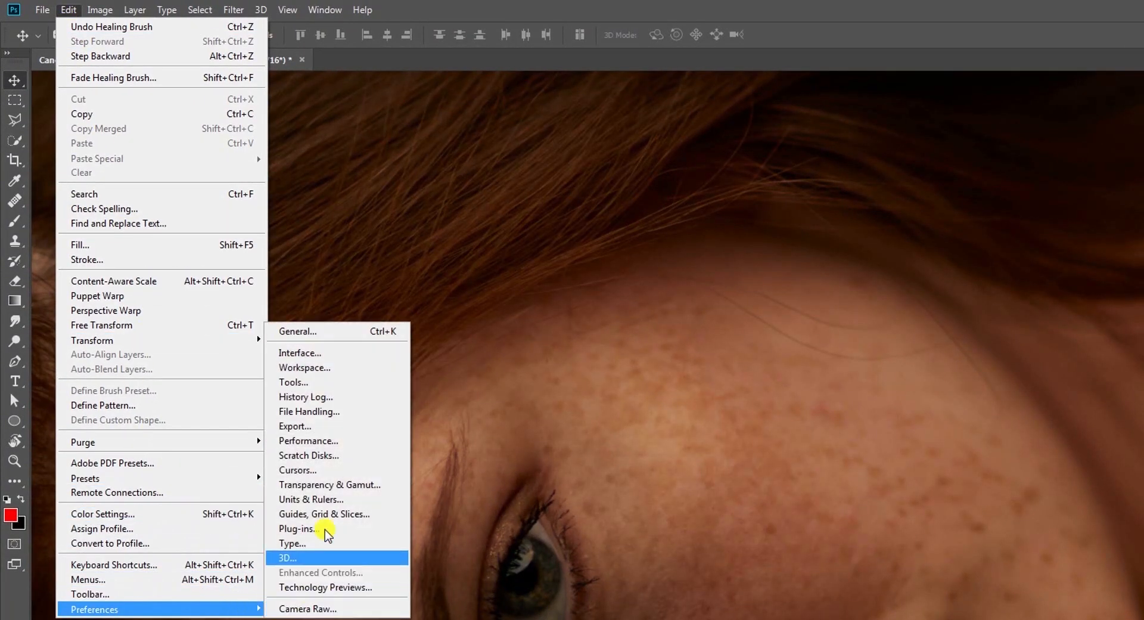
left_click(344, 440)
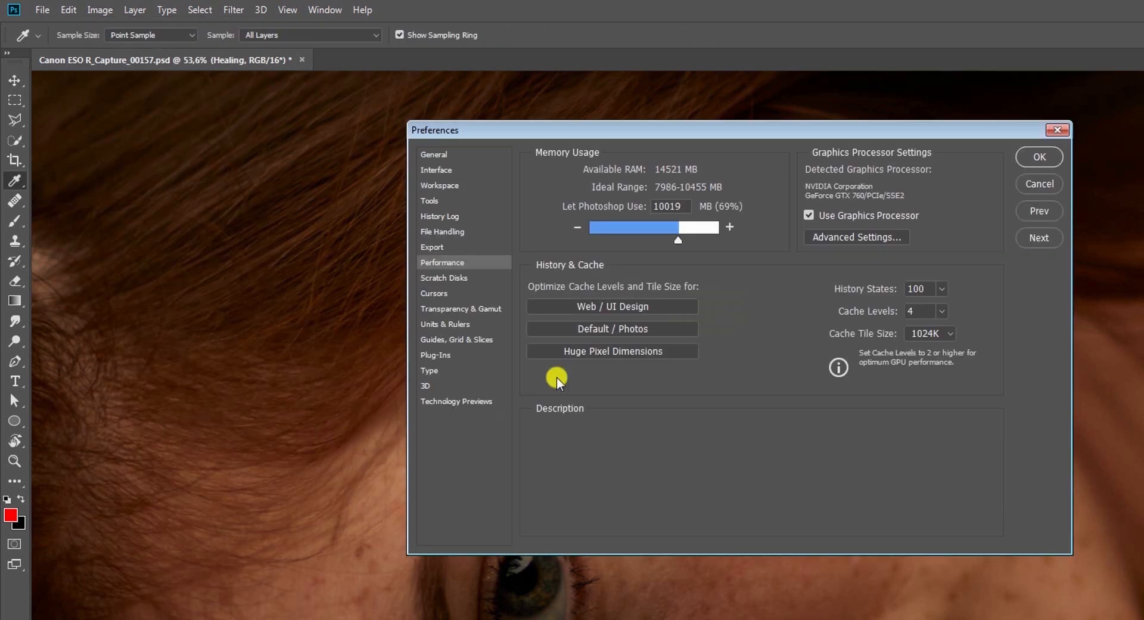
left_click(856, 237)
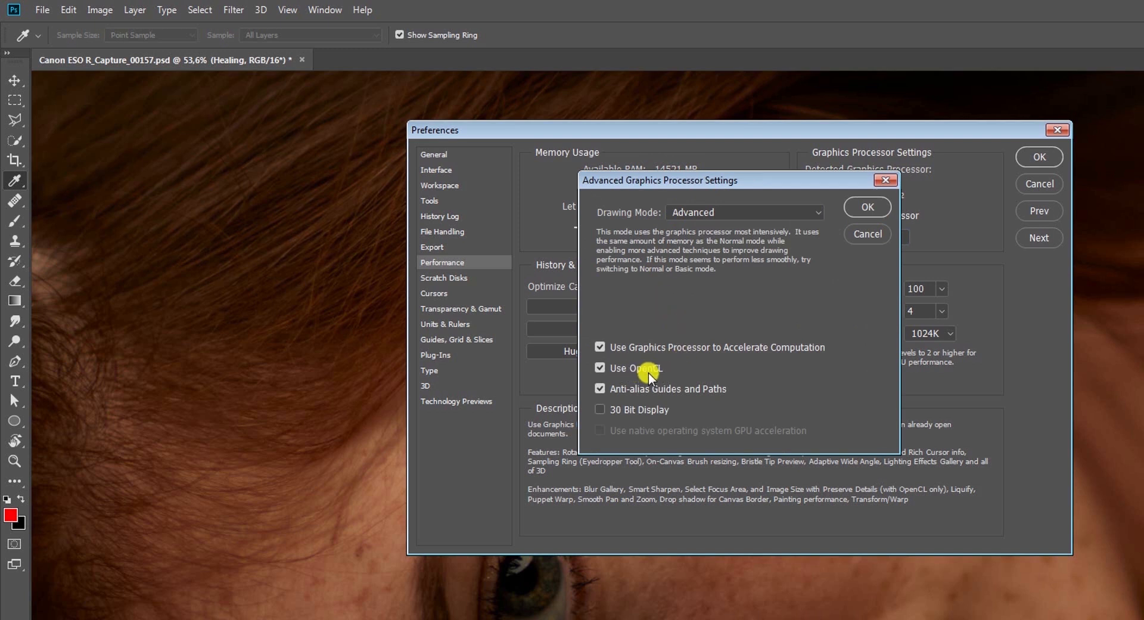
left_click(868, 208)
left_click(1039, 156)
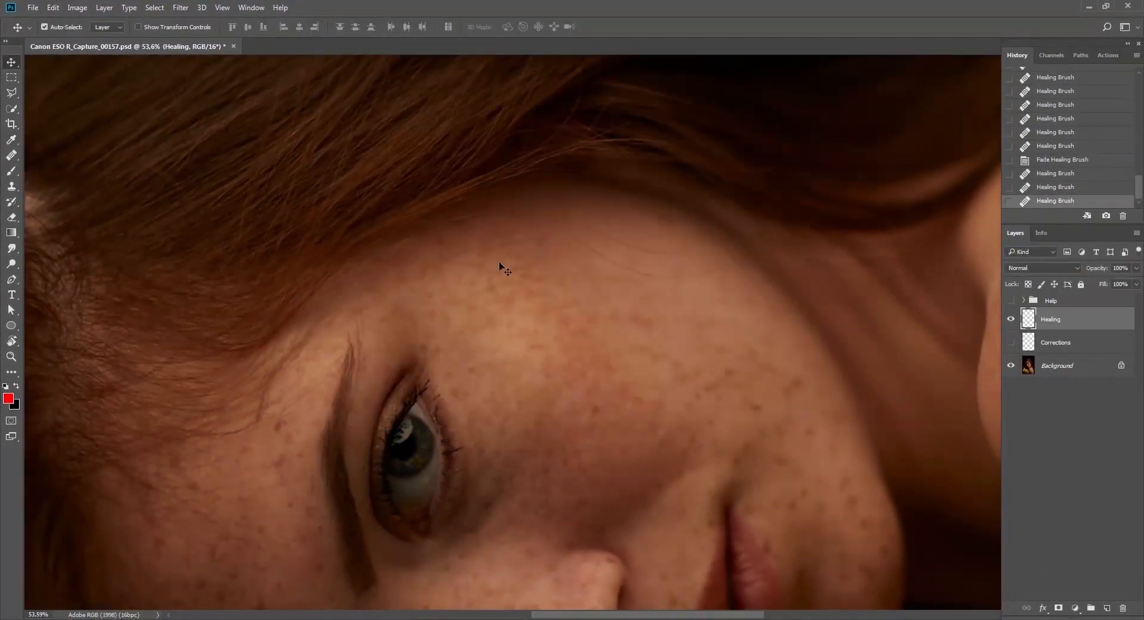
Step: Try other canvas rotations with the Rotate View tool, reset the rotation to 0° and fit the whole portrait on screen
left_click_drag(16, 340, 71, 352)
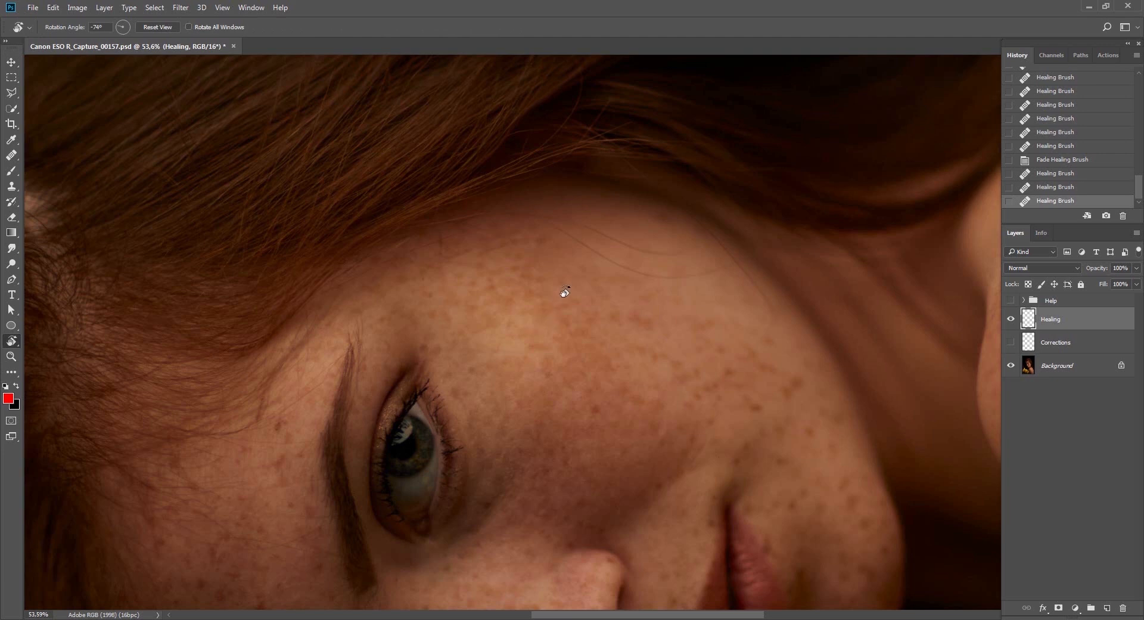
left_click_drag(628, 246, 644, 296)
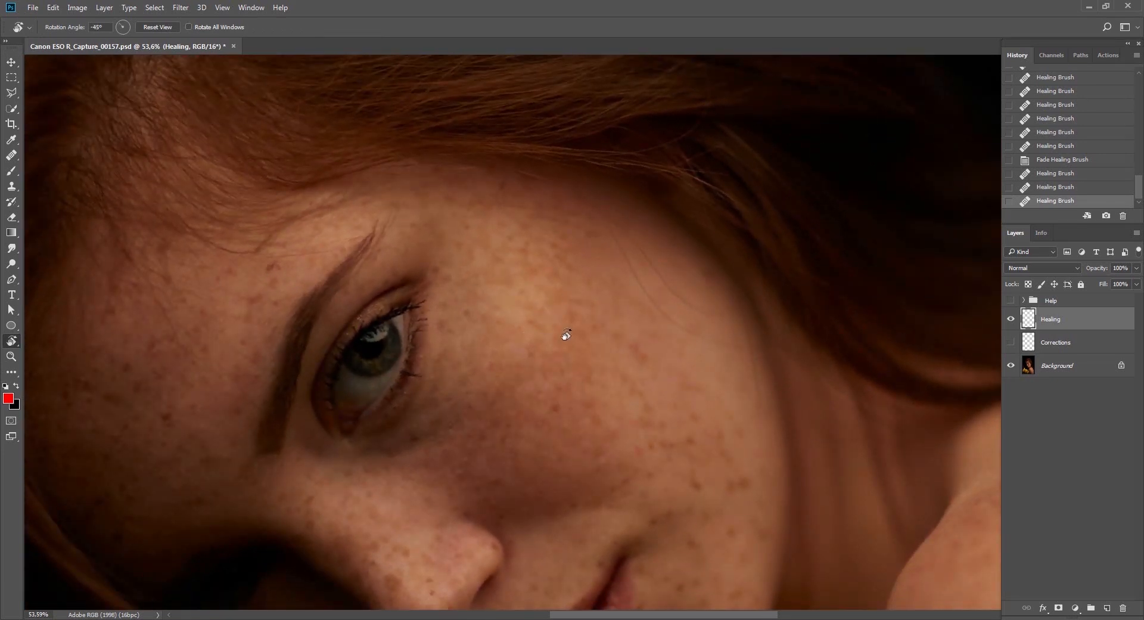
left_click(158, 27)
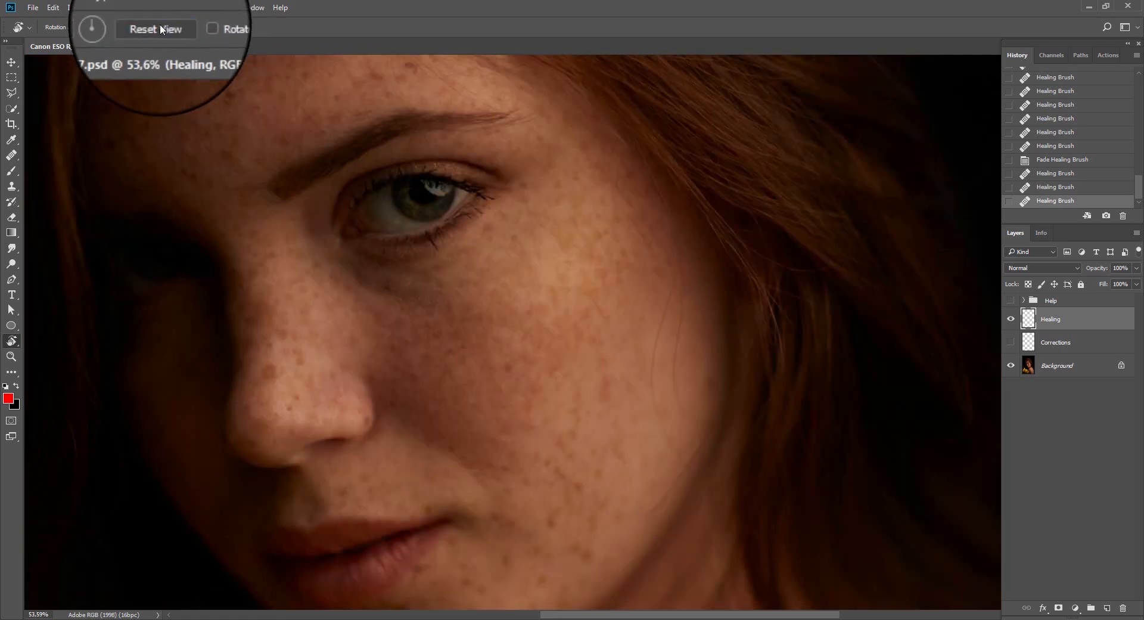
key("ctrl+0")
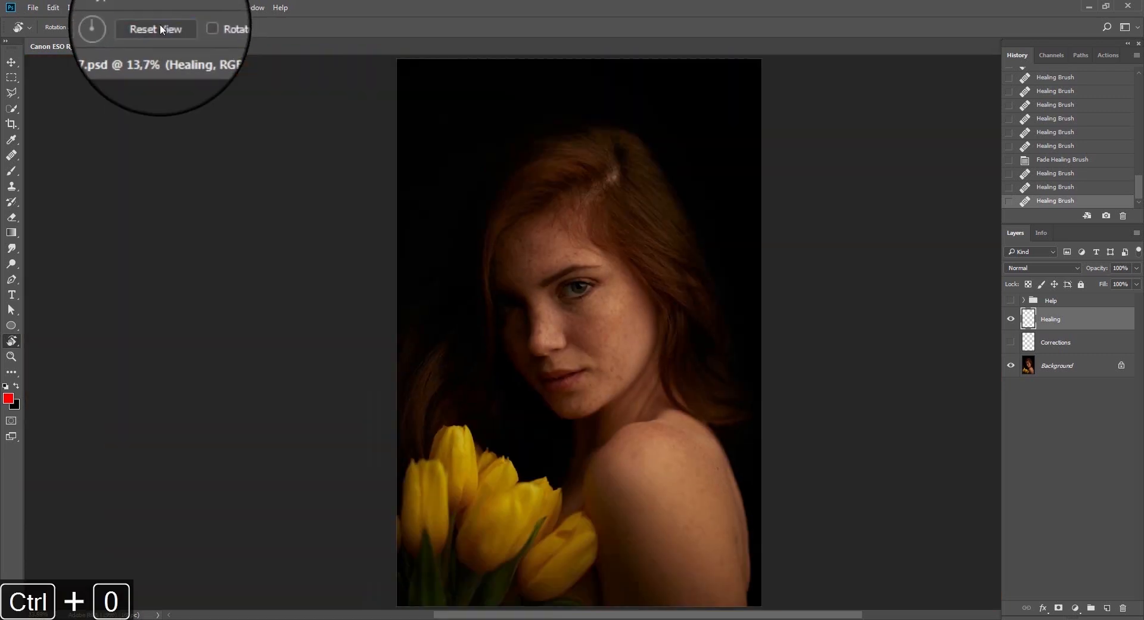
left_click_drag(629, 417, 723, 315)
left_click(157, 26)
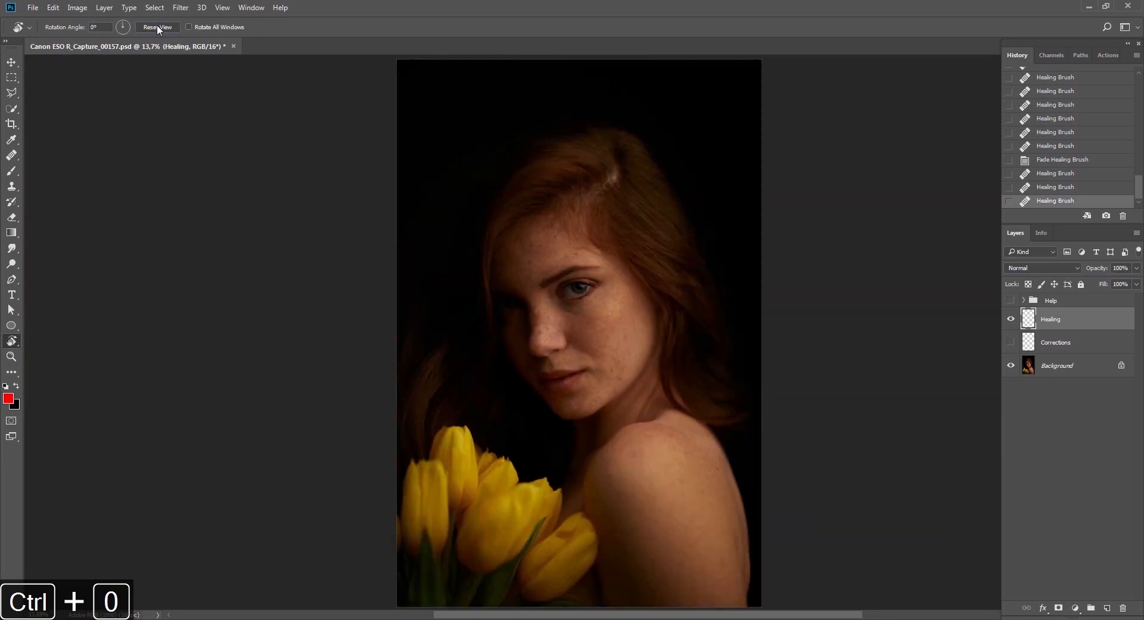
Step: Compare the face before and after retouching by hiding and showing the Healing layer
key("z")
left_click_drag(631, 299, 635, 411)
left_click(1010, 320)
left_click(1009, 320)
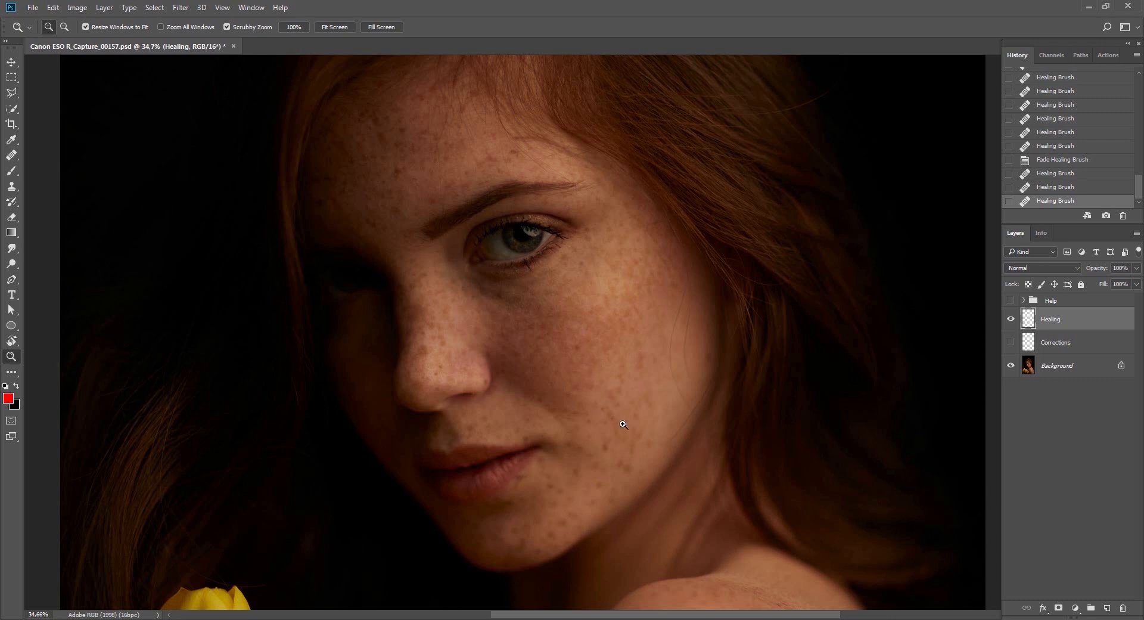
Step: Remove the long stray hair running down the outer cheek with short Healing Brush strokes sampled from nearby clean skin
key("v")
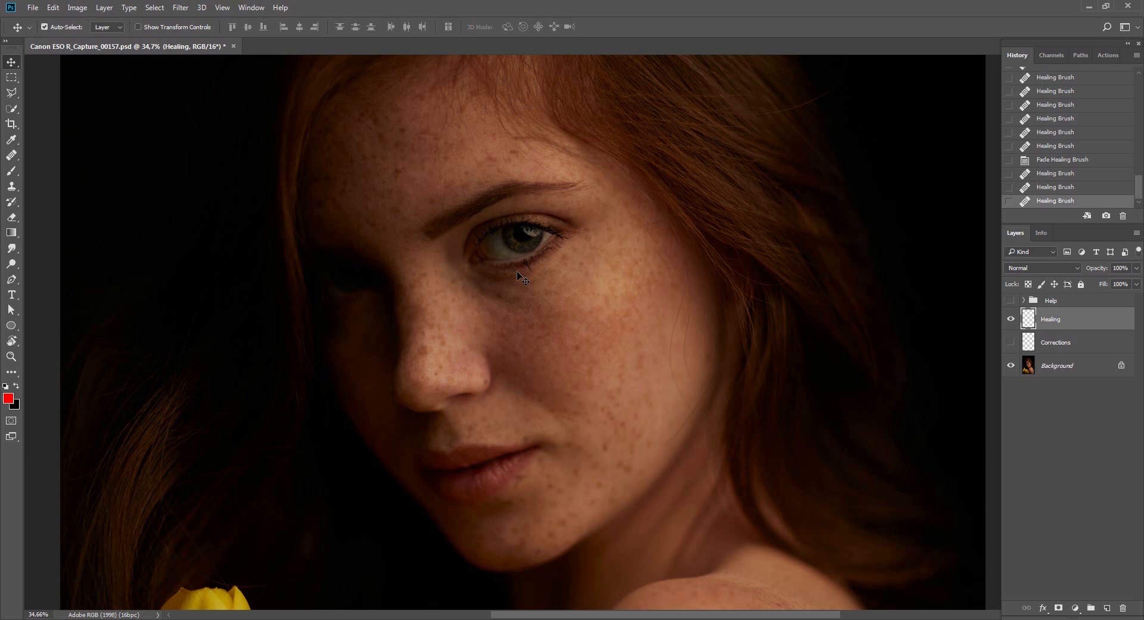
key("j")
scroll(727, 352, "up", 5)
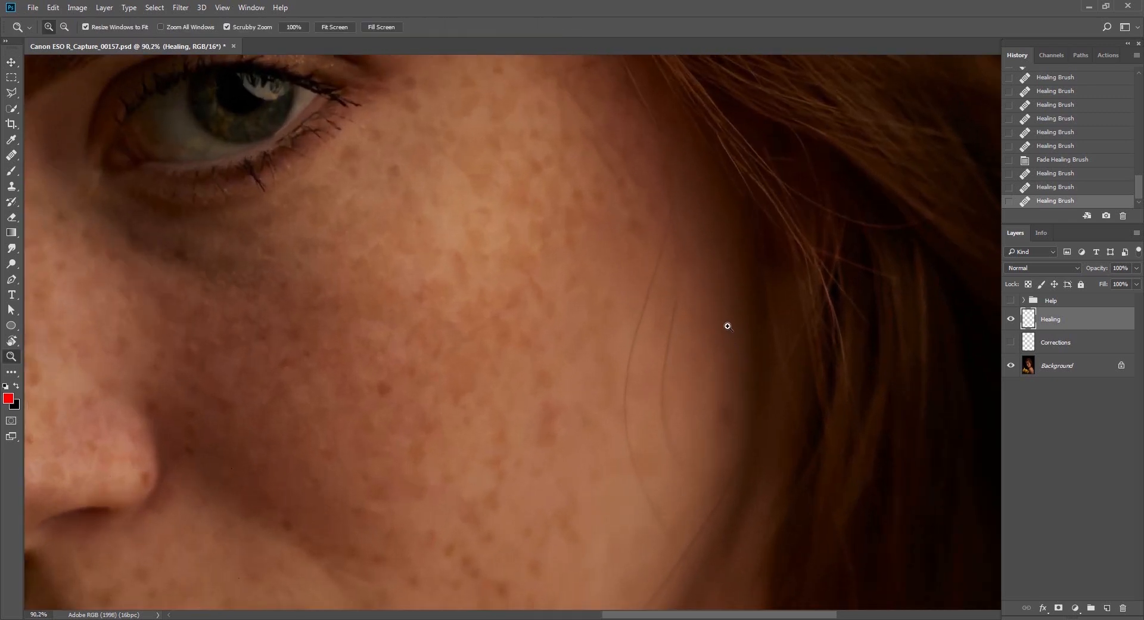
left_click(610, 296, "alt")
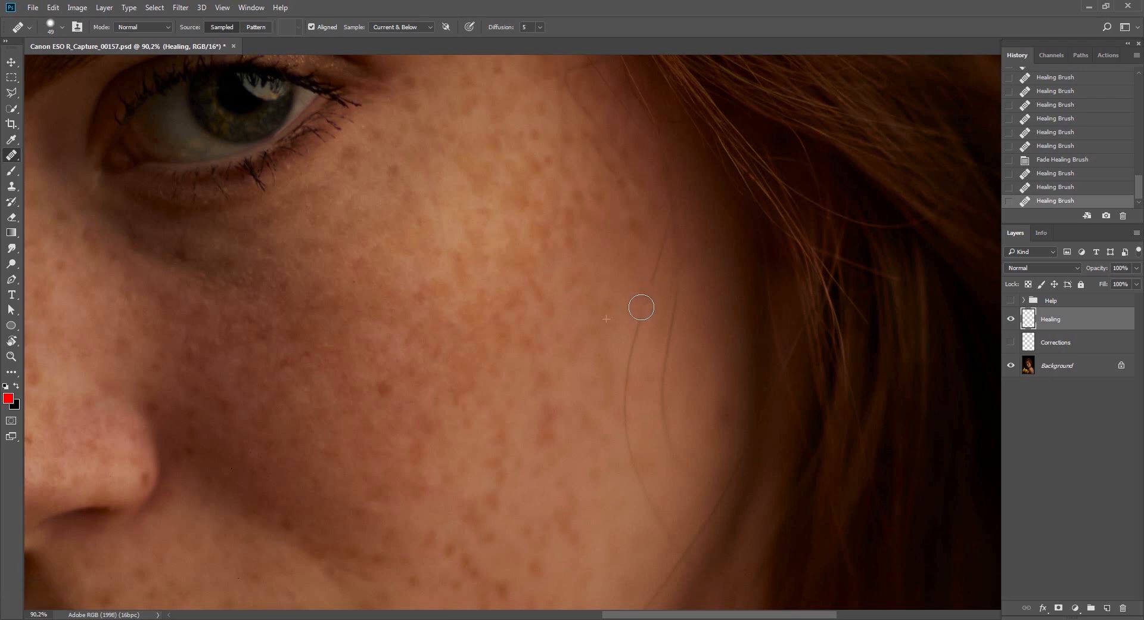
left_click_drag(642, 313, 634, 344)
left_click(626, 301, "alt")
left_click_drag(641, 288, 635, 319)
left_click(632, 393, "alt")
left_click_drag(628, 376, 623, 426)
left_click(611, 497, "alt")
mouse_move(630, 466)
left_mouse_down()
mouse_move(627, 430)
mouse_move(651, 518)
left_mouse_up()
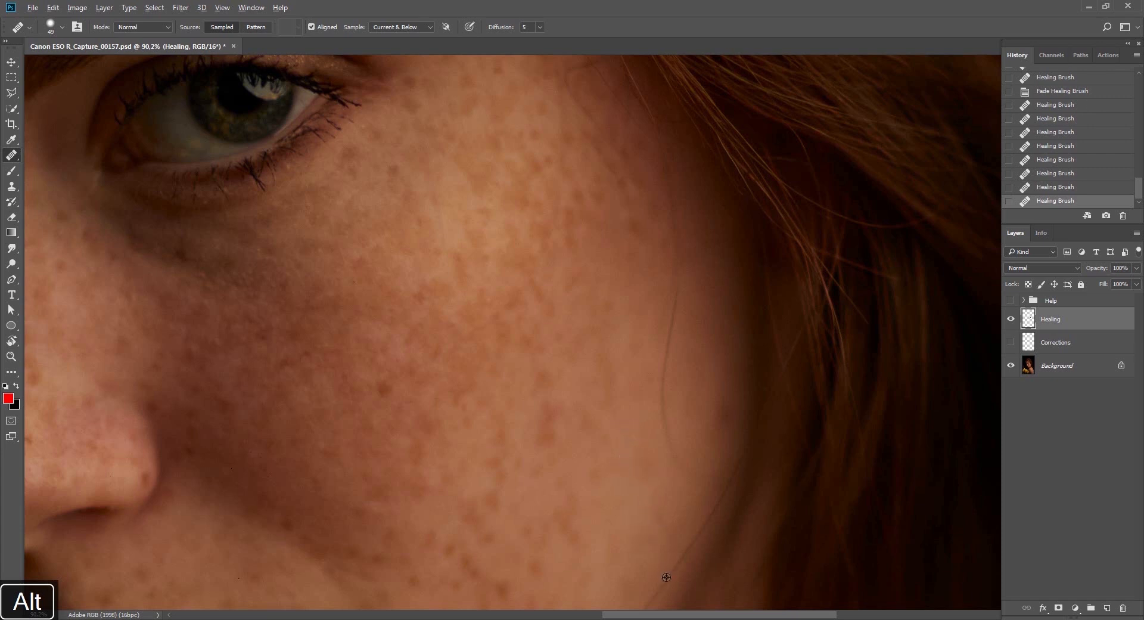
Step: Heal the stray hair along the edge of the cheek and jaw using skin sampled beside it
left_click_drag(676, 566, 682, 549)
mouse_move(640, 496)
left_mouse_down()
mouse_move(620, 462)
mouse_move(586, 308)
left_mouse_up()
left_click(614, 322, "alt")
mouse_move(634, 354)
left_mouse_down()
mouse_move(625, 380)
mouse_move(558, 451)
left_mouse_up()
mouse_move(621, 373)
left_mouse_down()
mouse_move(597, 446)
mouse_move(573, 456)
left_mouse_up()
Step: Inspect the healing strokes by isolating the Healing layer at two zoom levels, restoring the other visible layers each time
key("z")
left_click_drag(584, 458, 724, 397)
key("v")
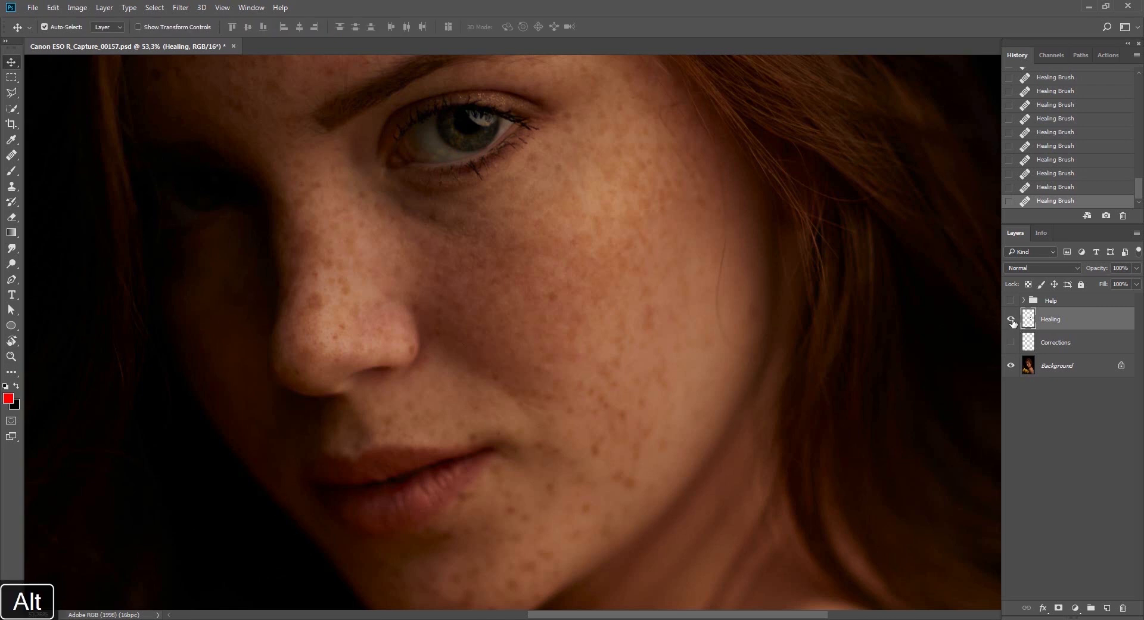
left_click(1011, 320, "alt")
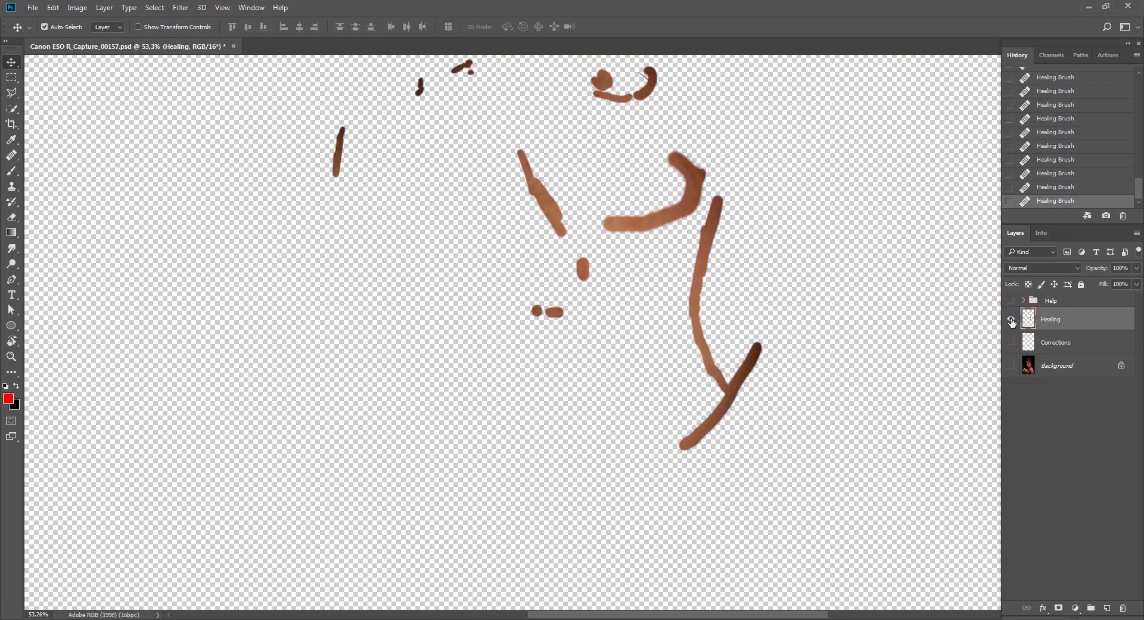
left_click(1011, 319, "alt")
key("z")
left_click_drag(754, 342, 740, 417)
key("v")
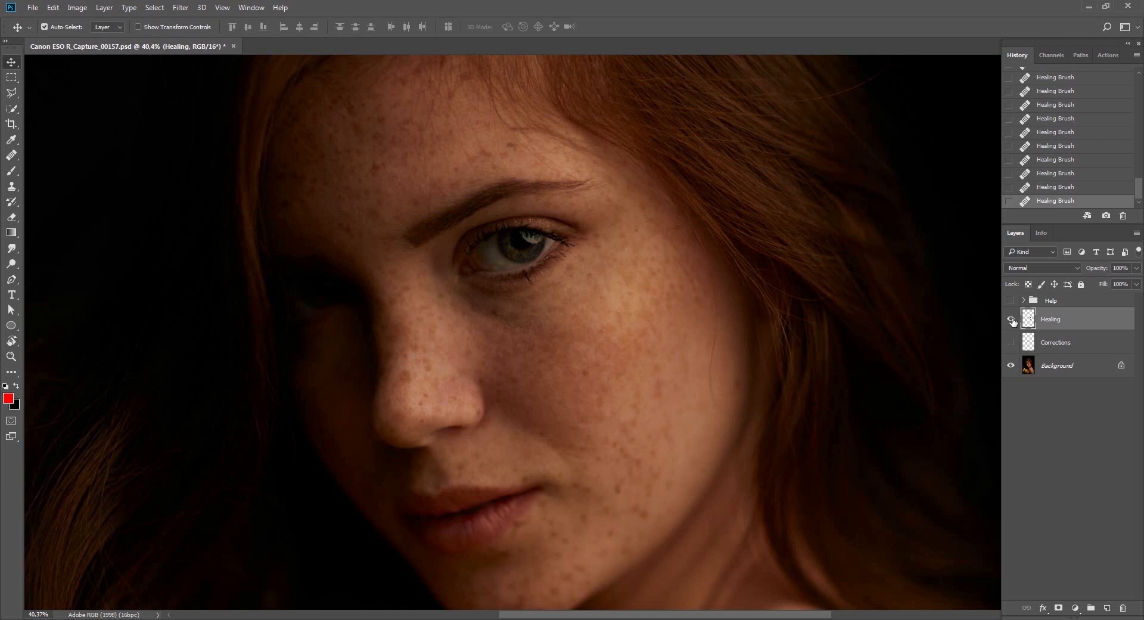
left_click(1011, 320, "alt")
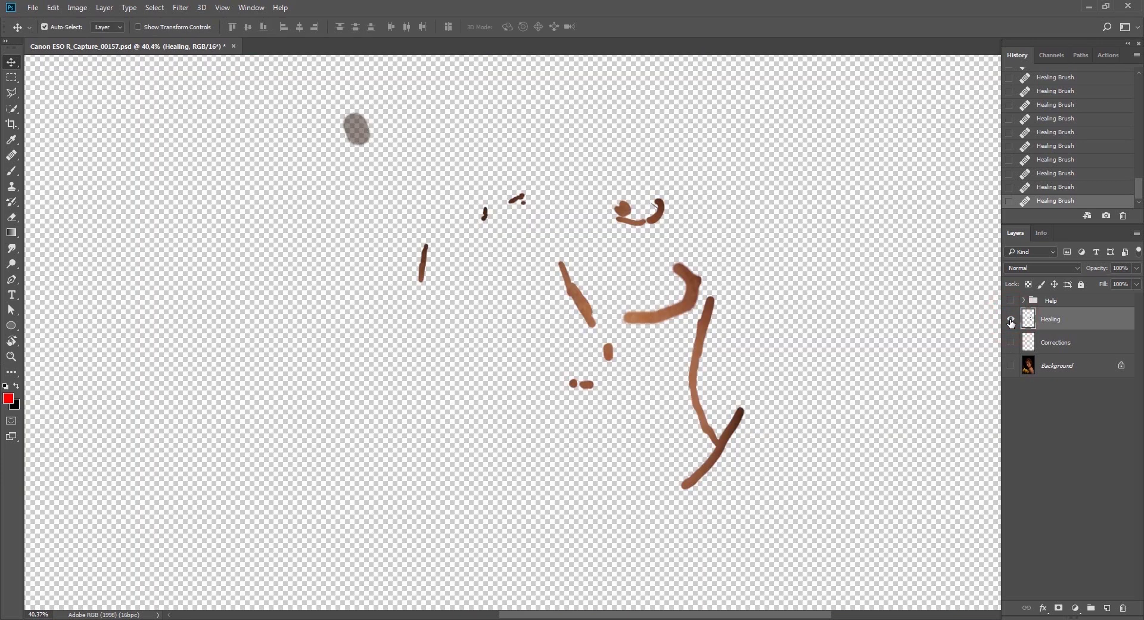
left_click(1011, 321, "alt")
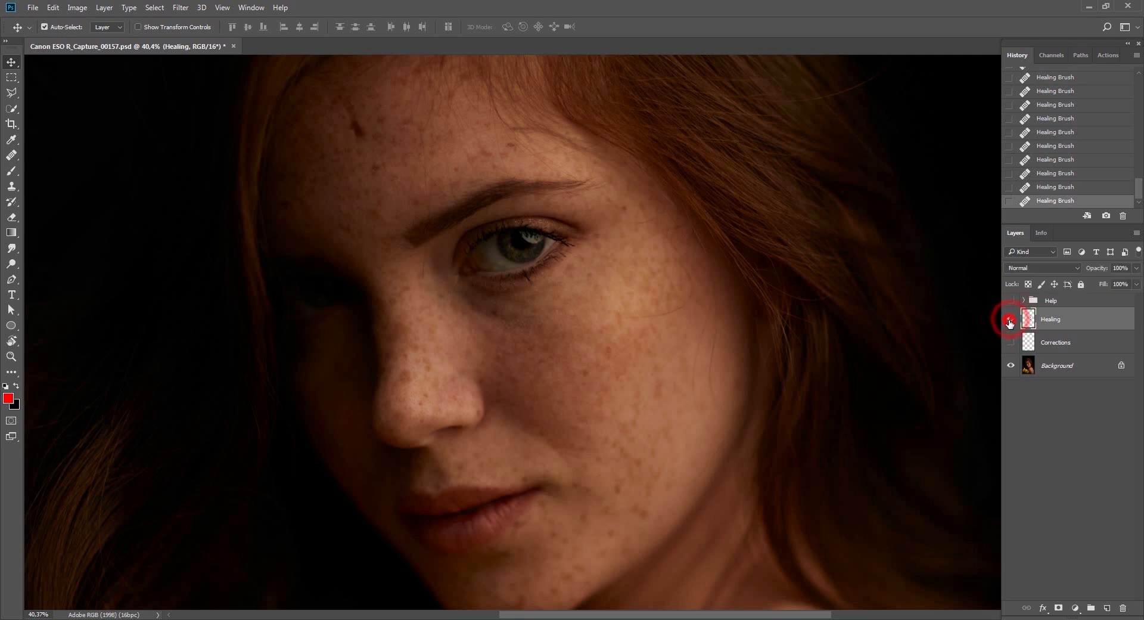
Step: Toggle the Healing layer's visibility for a before-and-after comparison, leave it shown and view the whole portrait
left_click(1010, 321)
left_click(1010, 322)
left_click(1010, 321)
left_click(1011, 322)
key("ctrl+0")
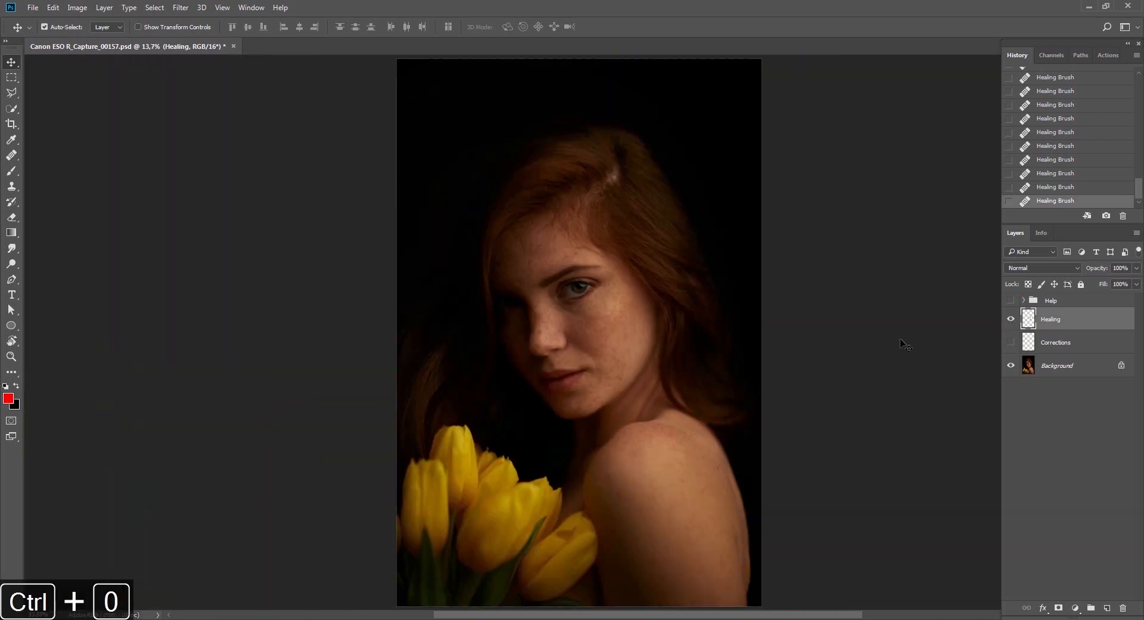